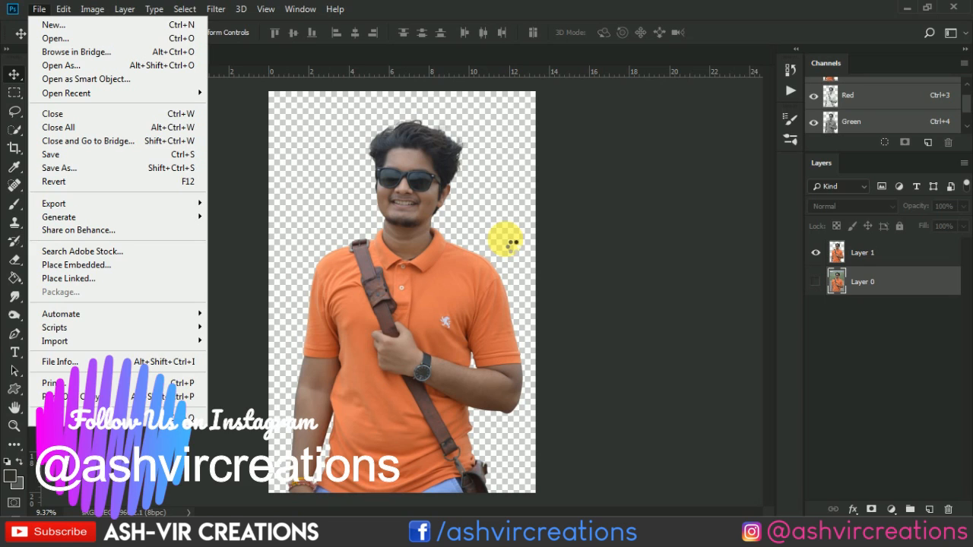
# - Open the JPG background photo whose file name ends in 722458- from the Desktop
pyautogui.hotkey('ctrl', 'o')
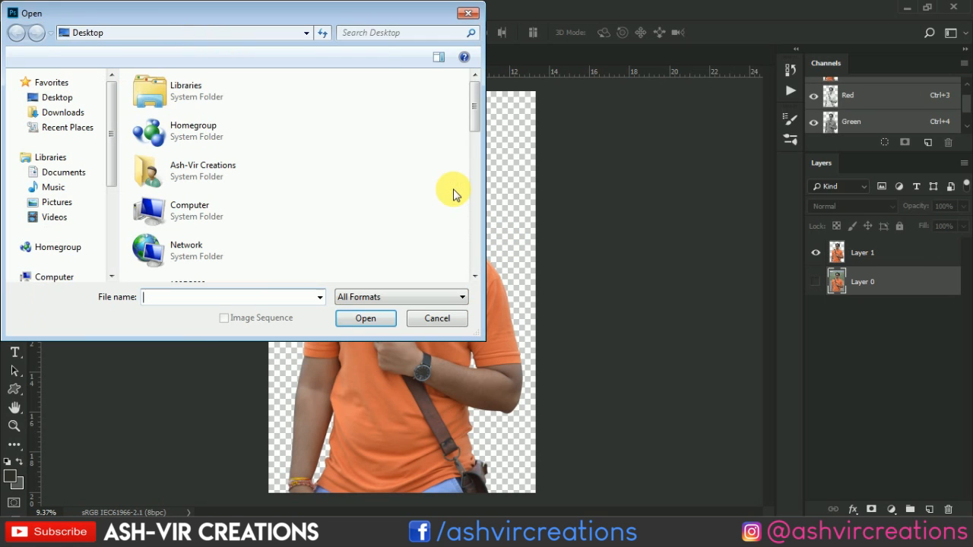
pyautogui.scroll(-5, 424, 176)
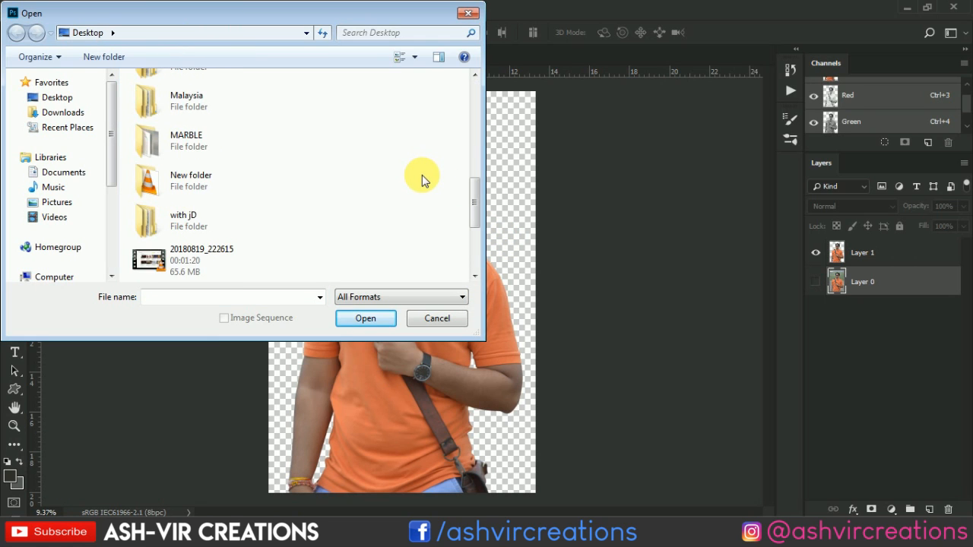
pyautogui.scroll(-2, 423, 179)
pyautogui.click(203, 260)
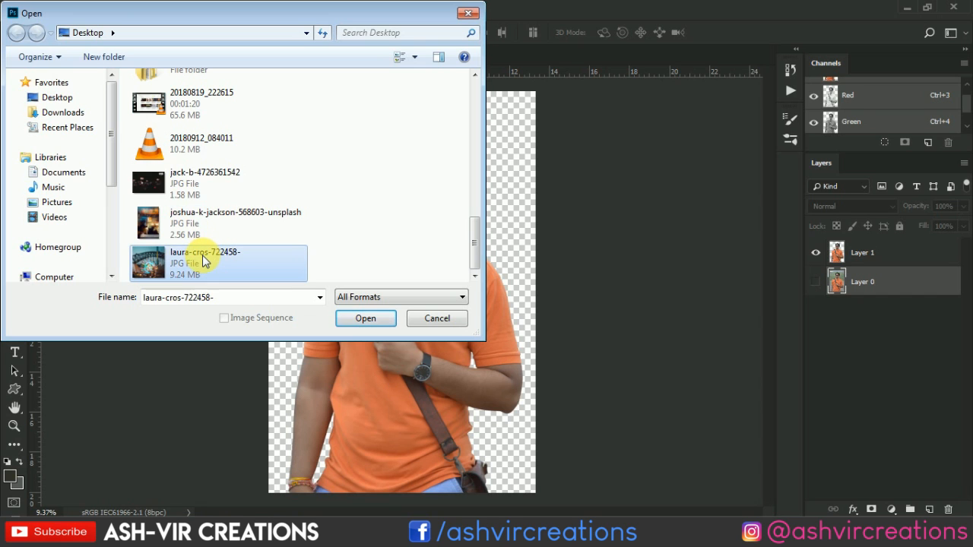
pyautogui.doubleClick(203, 260)
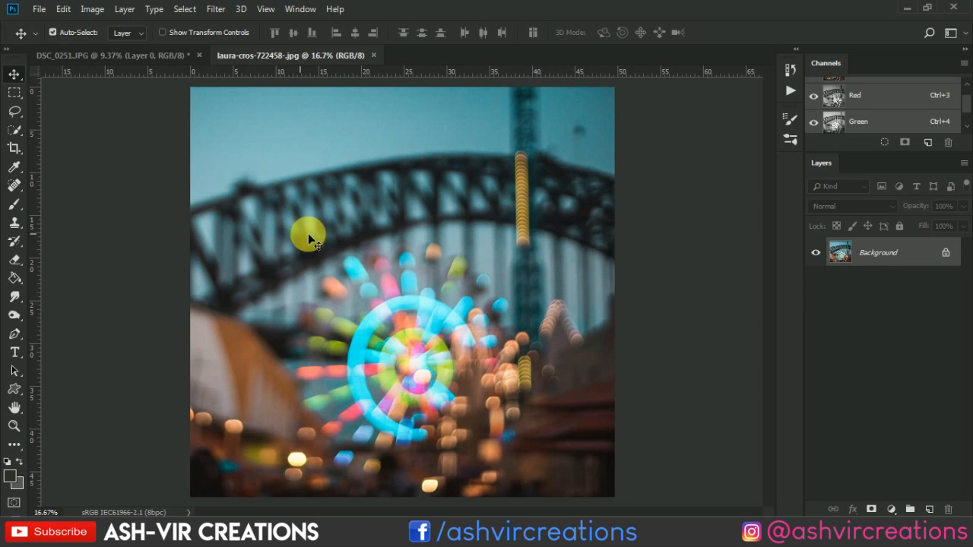
# - Copy the whole background image and paste it into DSC_0251.JPG as a layer beneath the cut-out subject
pyautogui.hotkey('ctrl', 'a')
pyautogui.hotkey('ctrl', 'c')
pyautogui.click(157, 55)
pyautogui.hotkey('ctrl', 'v')
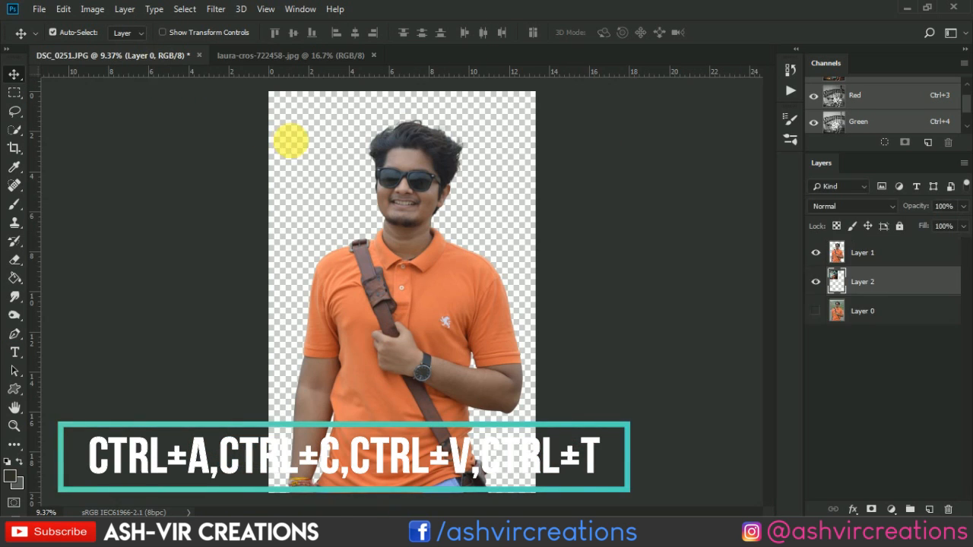
# - Transform the pasted background so it is scaled up to fill the canvas and positioned behind the subject
pyautogui.click(63, 9)
pyautogui.click(130, 304)
pyautogui.moveTo(373, 283); pyautogui.dragTo(472, 407)
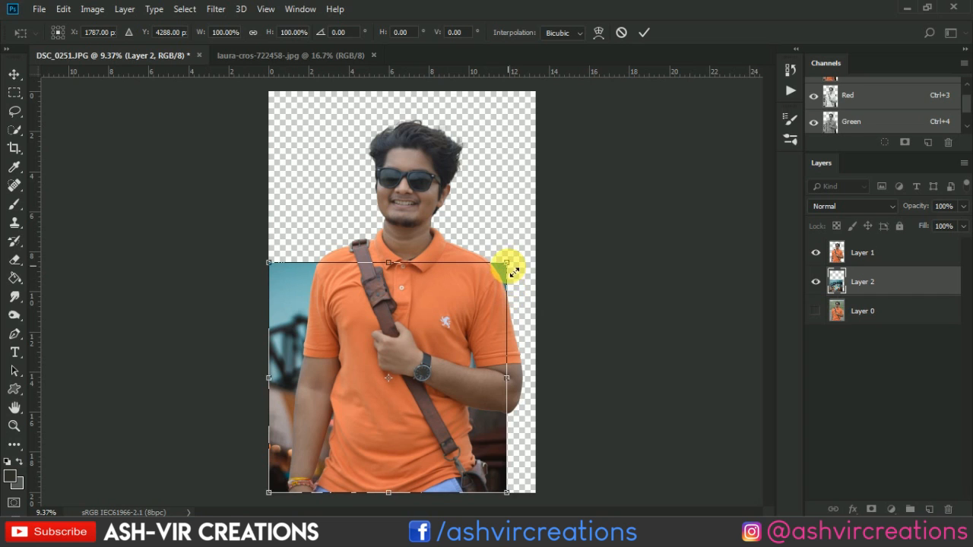
pyautogui.moveTo(515, 271); pyautogui.dragTo(632, 32)
pyautogui.moveTo(590, 187); pyautogui.dragTo(482, 182)
pyautogui.press('Return')
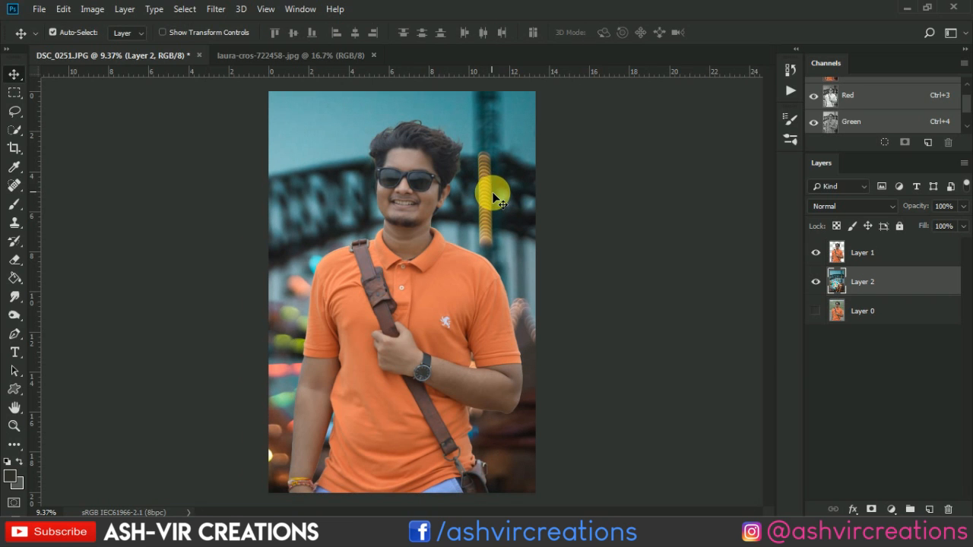
# - Start a crop and widen its frame on both sides to include more of the background around the subject
pyautogui.scroll(1, 494, 199)
pyautogui.scroll(-2, 494, 199)
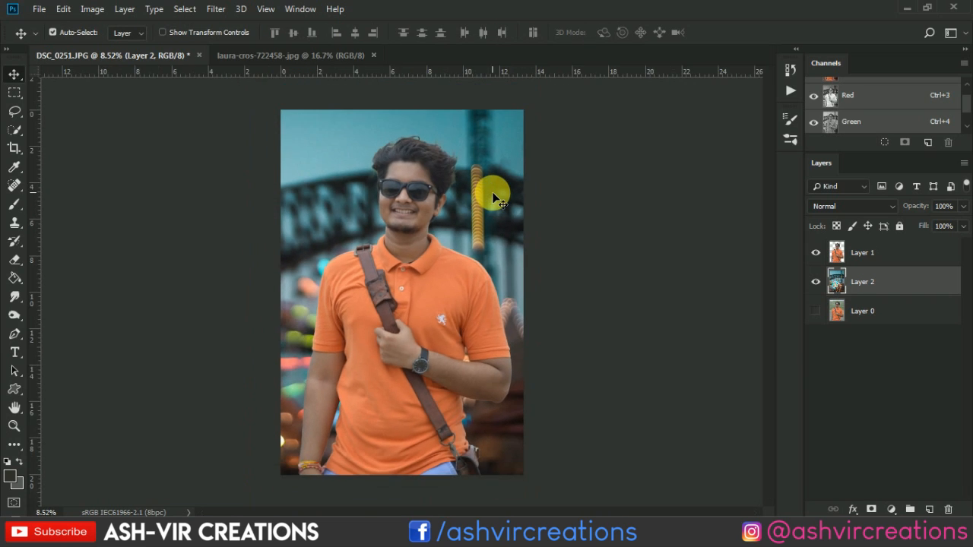
pyautogui.click(13, 149)
pyautogui.click(331, 180)
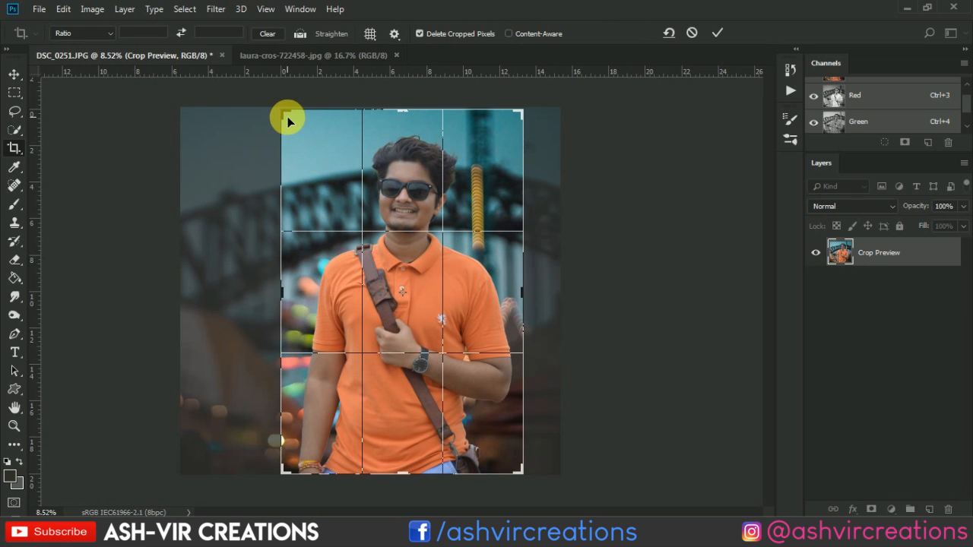
pyautogui.moveTo(288, 119); pyautogui.dragTo(266, 119)
pyautogui.scroll(1, 358, 160)
pyautogui.scroll(-3, 354, 161)
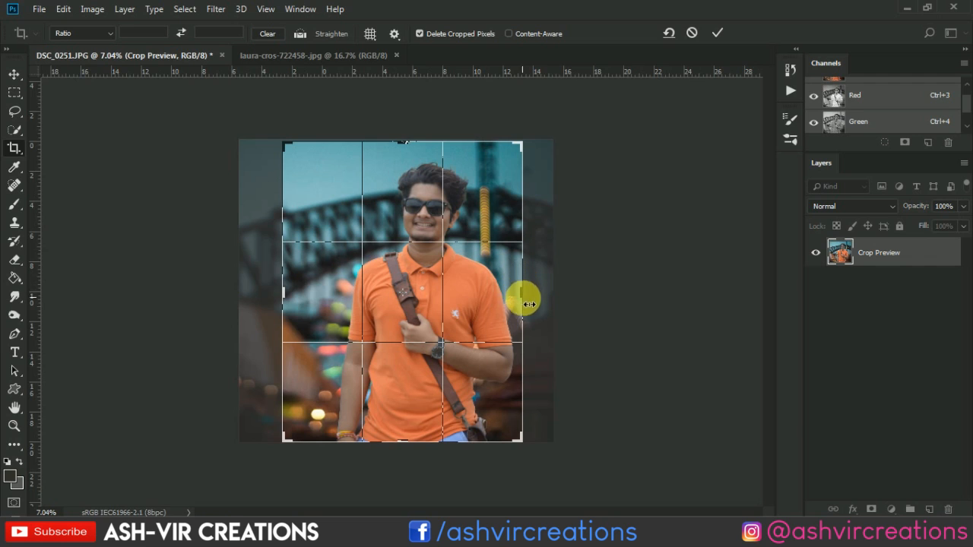
pyautogui.moveTo(529, 304)
pyautogui.mouseDown()
pyautogui.moveTo(543, 306)
pyautogui.moveTo(533, 301)
pyautogui.mouseUp()
pyautogui.hotkey('ctrl', 'r')
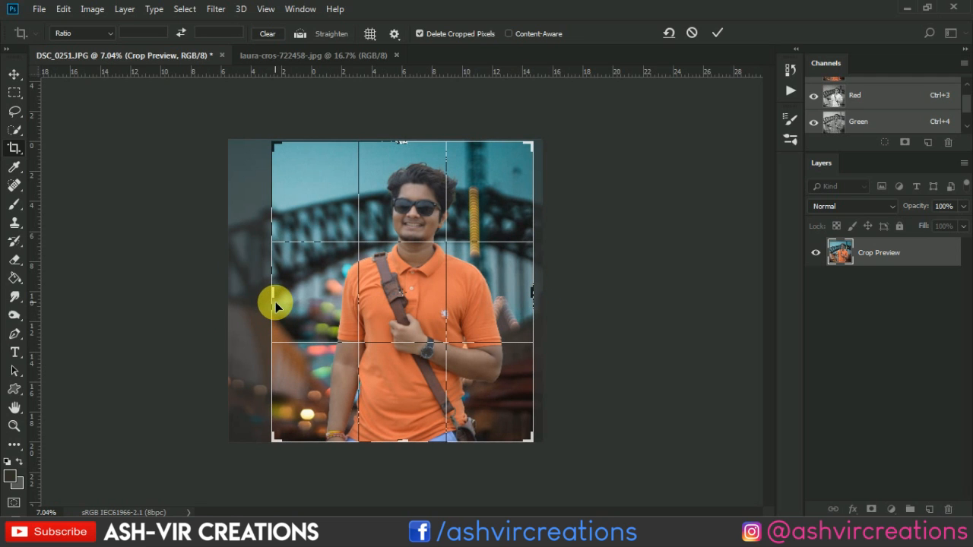
# - Raise the crop frame's upper edge to the upper border of the background image
pyautogui.scroll(1, 279, 293)
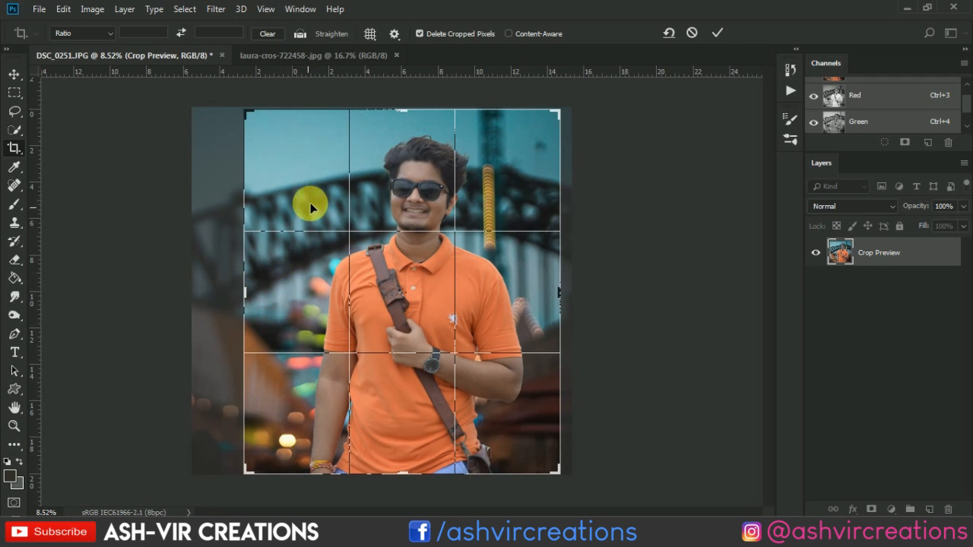
pyautogui.scroll(4, 386, 122)
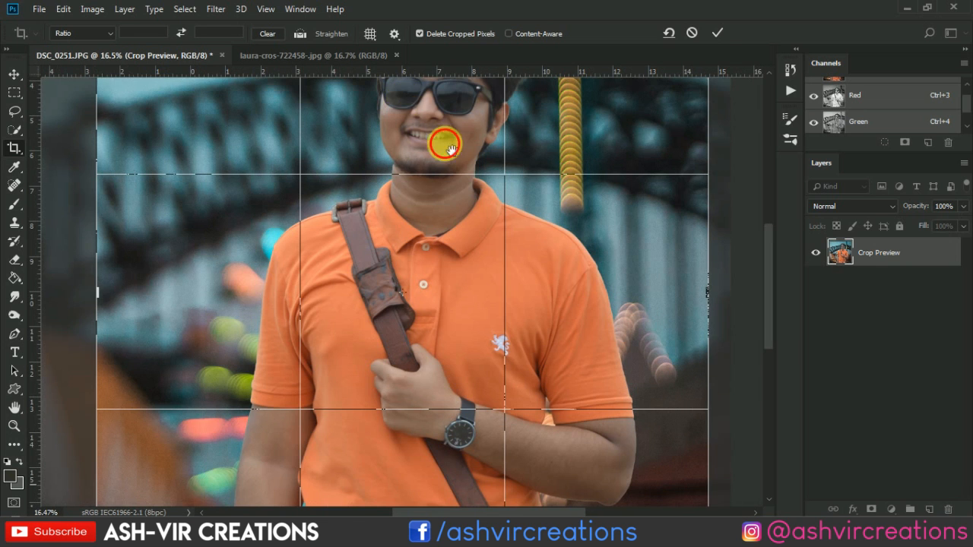
pyautogui.moveTo(445, 145); pyautogui.dragTo(498, 423)
pyautogui.moveTo(457, 221); pyautogui.dragTo(460, 225)
pyautogui.scroll(7, 454, 222)
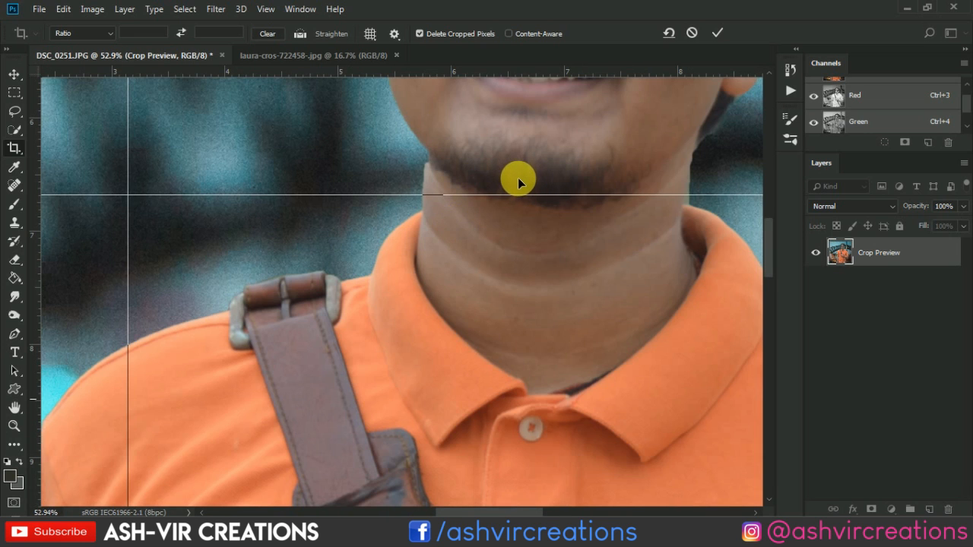
pyautogui.scroll(-8, 519, 184)
pyautogui.moveTo(521, 185); pyautogui.dragTo(524, 510)
pyautogui.moveTo(501, 108); pyautogui.dragTo(537, 215)
pyautogui.scroll(3, 499, 256)
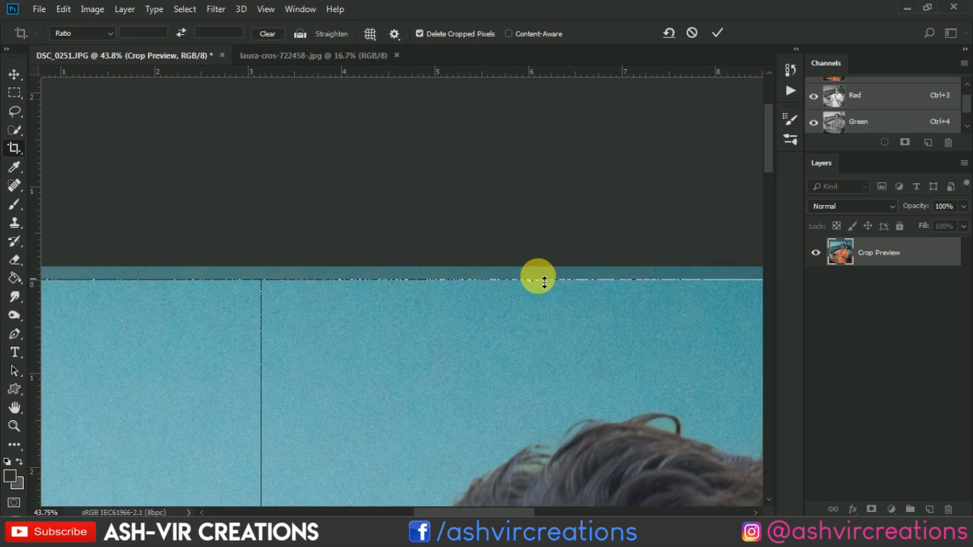
pyautogui.moveTo(544, 282); pyautogui.dragTo(545, 277)
pyautogui.scroll(-1, 543, 279)
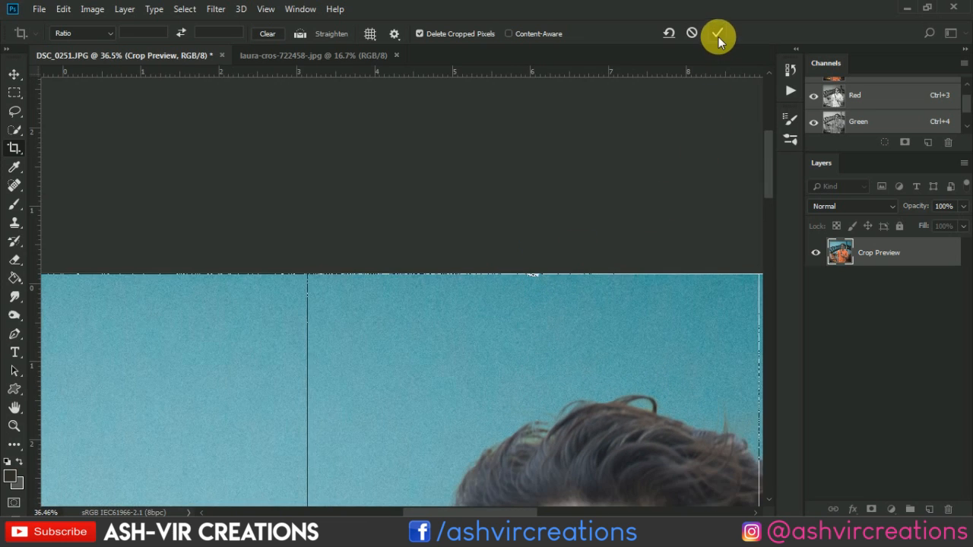
# - Check the whole crop frame and apply the crop
pyautogui.scroll(-6, 586, 352)
pyautogui.moveTo(589, 343); pyautogui.dragTo(539, 210)
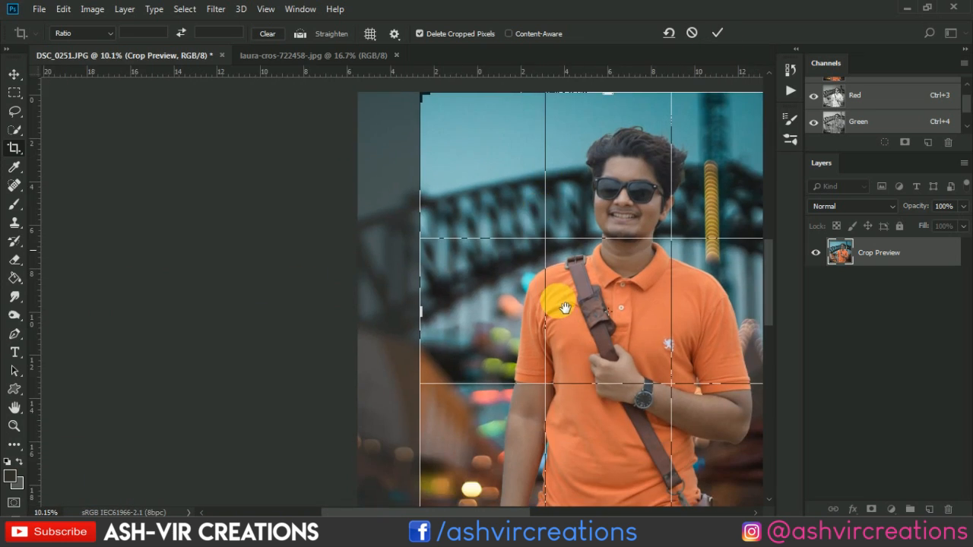
pyautogui.scroll(-4, 561, 304)
pyautogui.scroll(4, 422, 309)
pyautogui.scroll(-1, 422, 309)
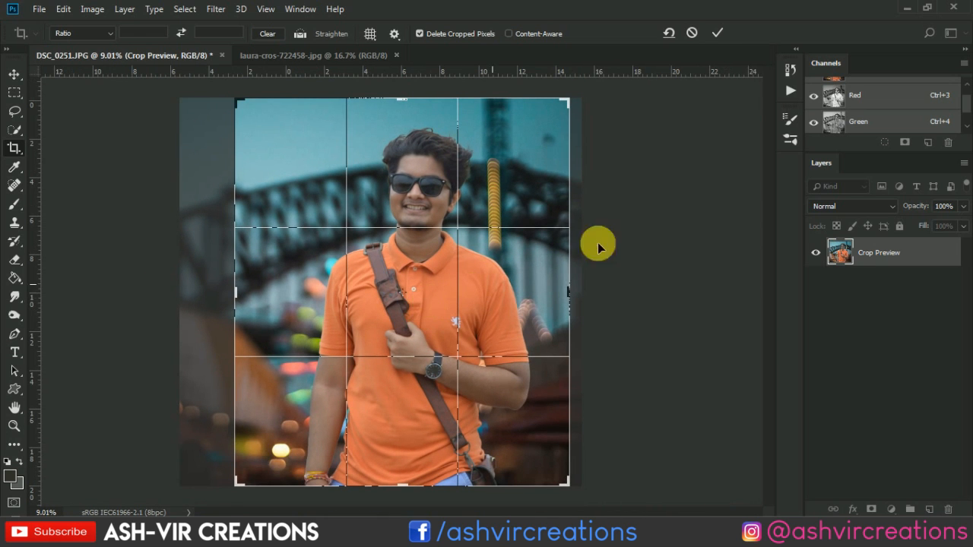
pyautogui.click(719, 33)
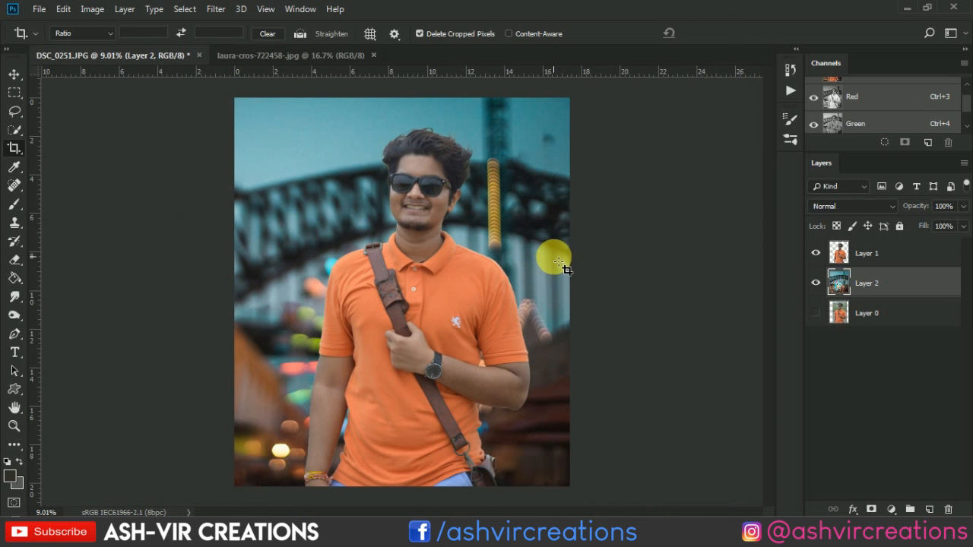
# - Switch to the Move tool and examine how the subject sits against the new background in the cropped composite
pyautogui.press('v')
pyautogui.scroll(1, 489, 276)
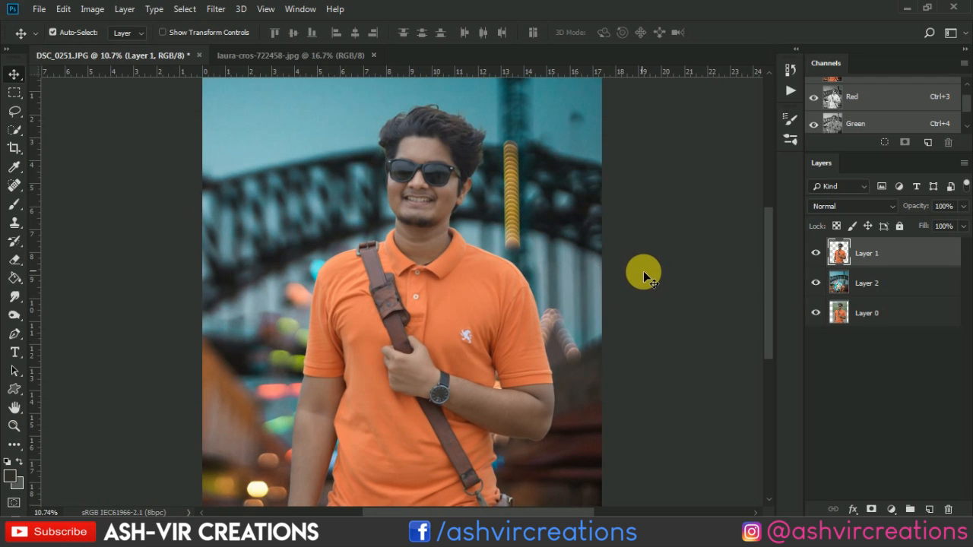
pyautogui.scroll(-3, 644, 271)
pyautogui.scroll(1, 643, 271)
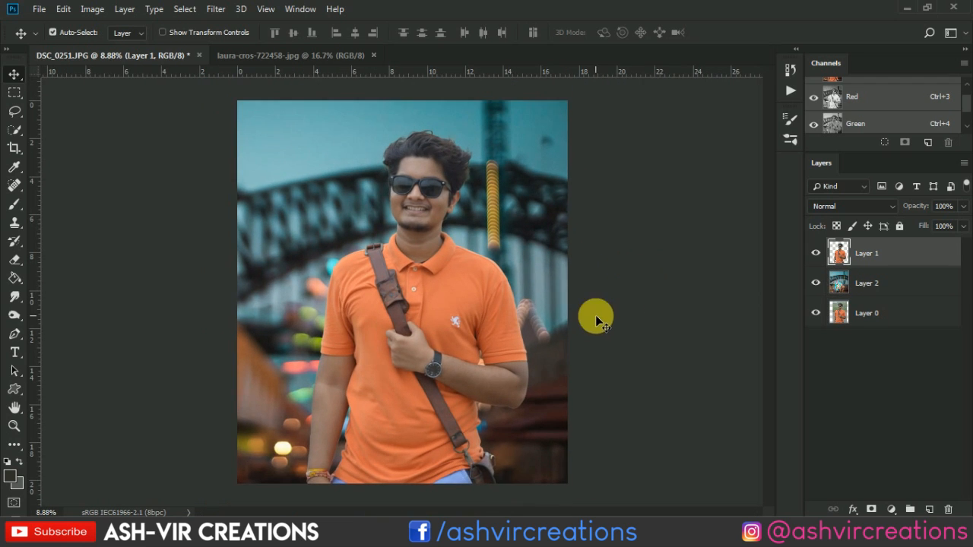
pyautogui.scroll(1, 263, 463)
pyautogui.scroll(1, 277, 474)
pyautogui.scroll(-3, 277, 474)
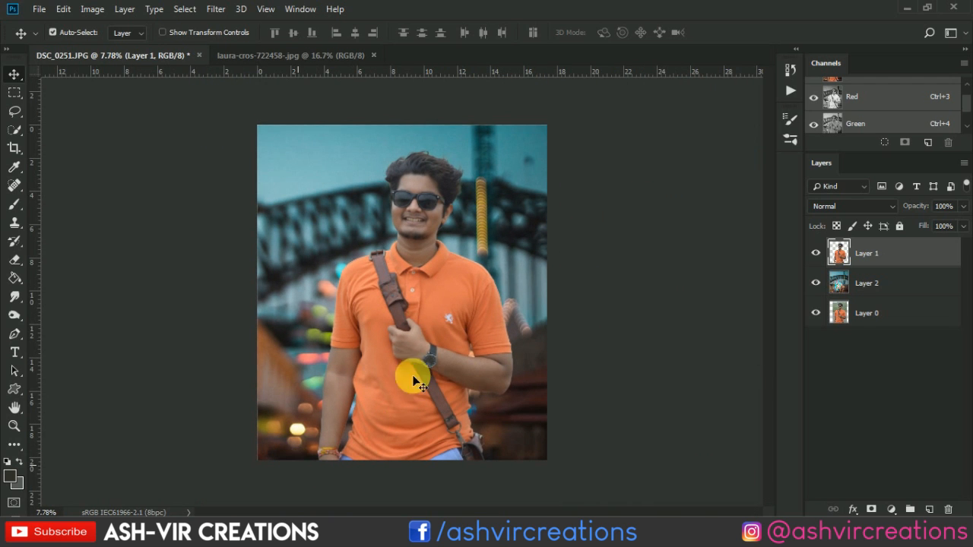
pyautogui.scroll(1, 630, 297)
pyautogui.scroll(-1, 630, 298)
pyautogui.scroll(-1, 658, 305)
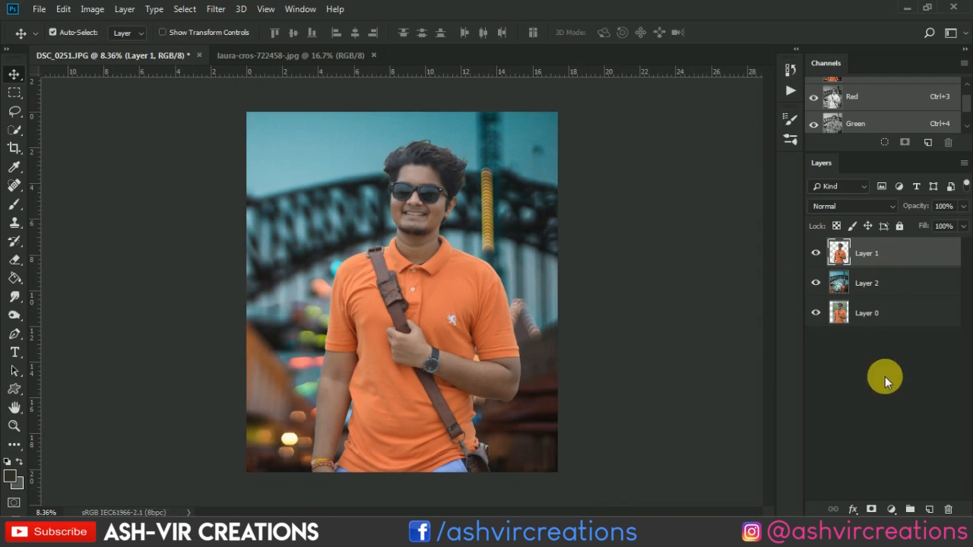
# - Add a Color Lookup adjustment layer above the subject using the 3DLUT file AVCINE-mood + gold-2.CUBE
pyautogui.click(891, 508)
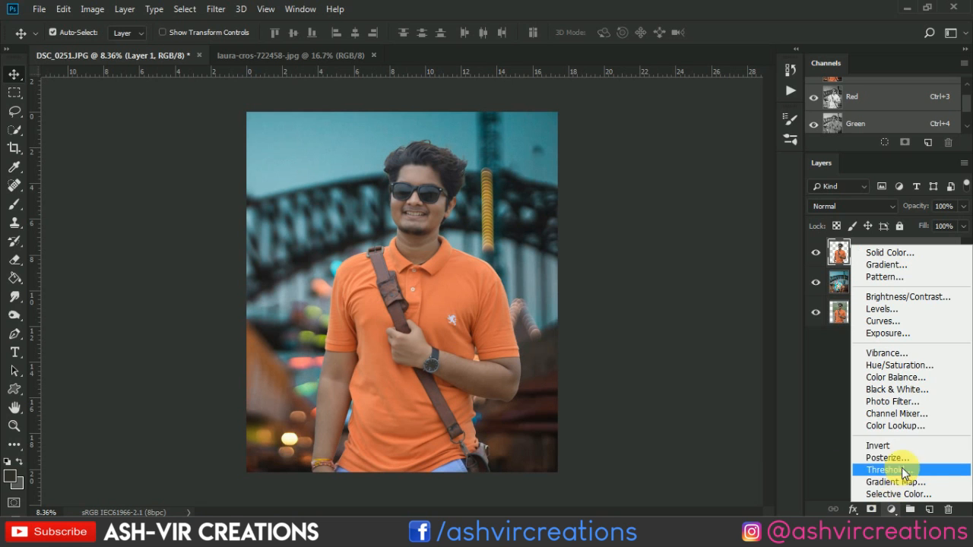
pyautogui.click(905, 428)
pyautogui.click(659, 173)
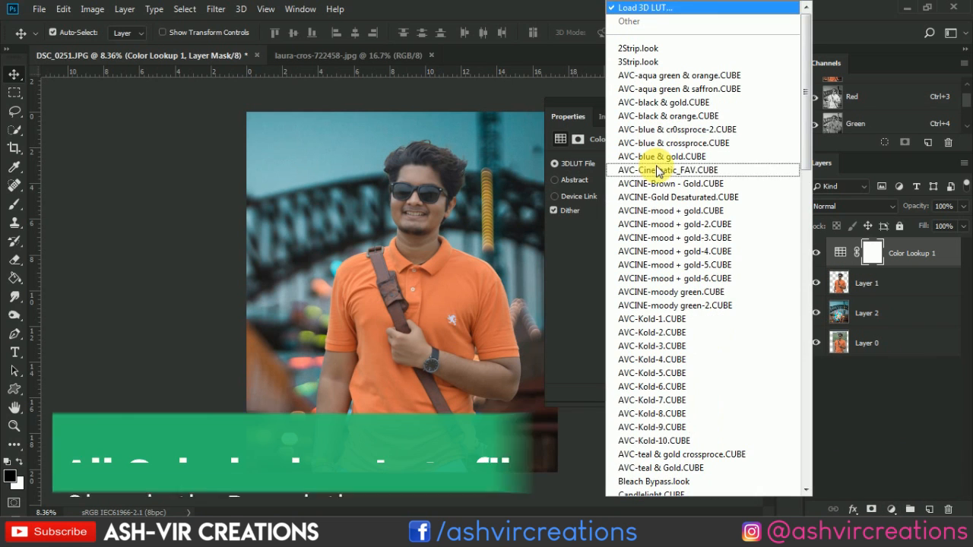
pyautogui.click(752, 224)
# - Try the AVCINE-mood + gold and AVCINE-mood + gold-3 LUTs on the Color Lookup layer, returning to AVCINE-mood + gold-2.CUBE
pyautogui.click(696, 168)
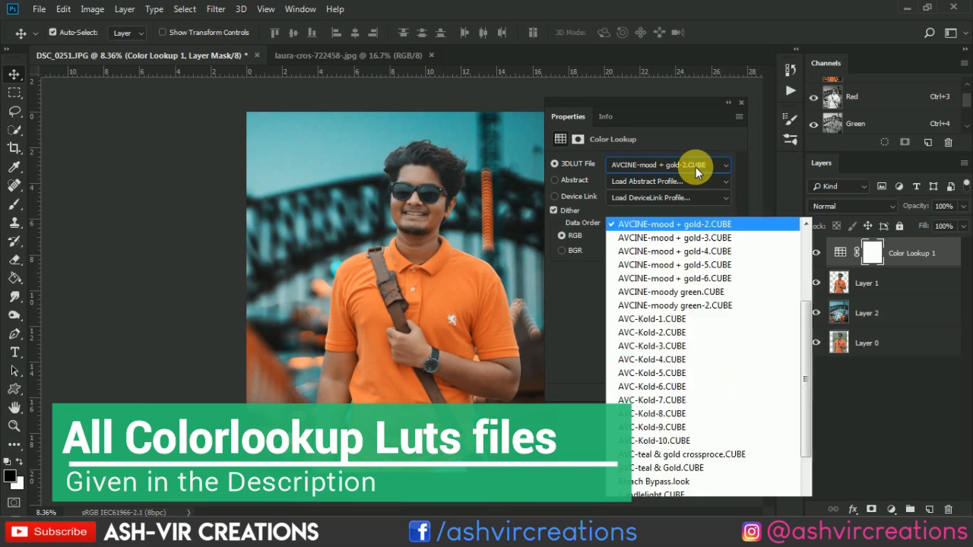
pyautogui.scroll(2, 707, 68)
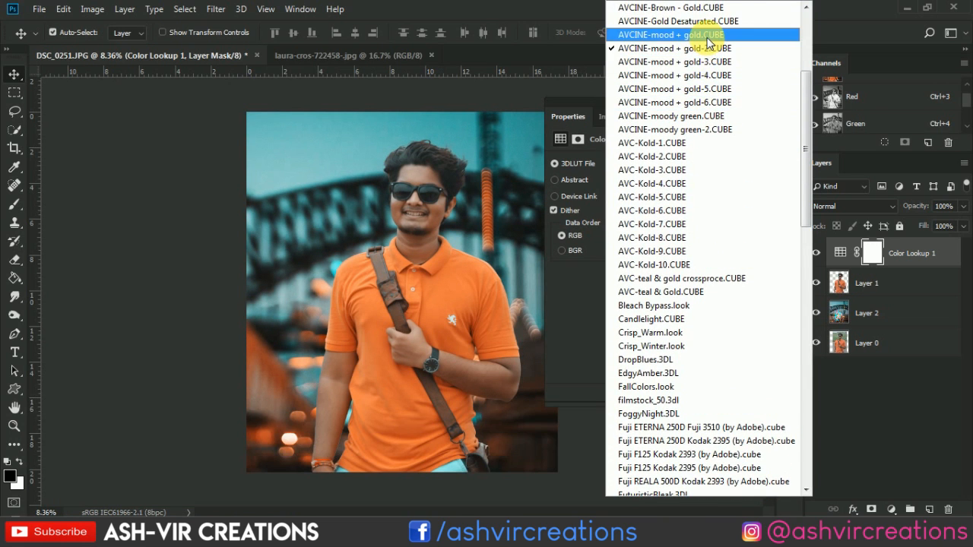
pyautogui.click(708, 35)
pyautogui.click(656, 163)
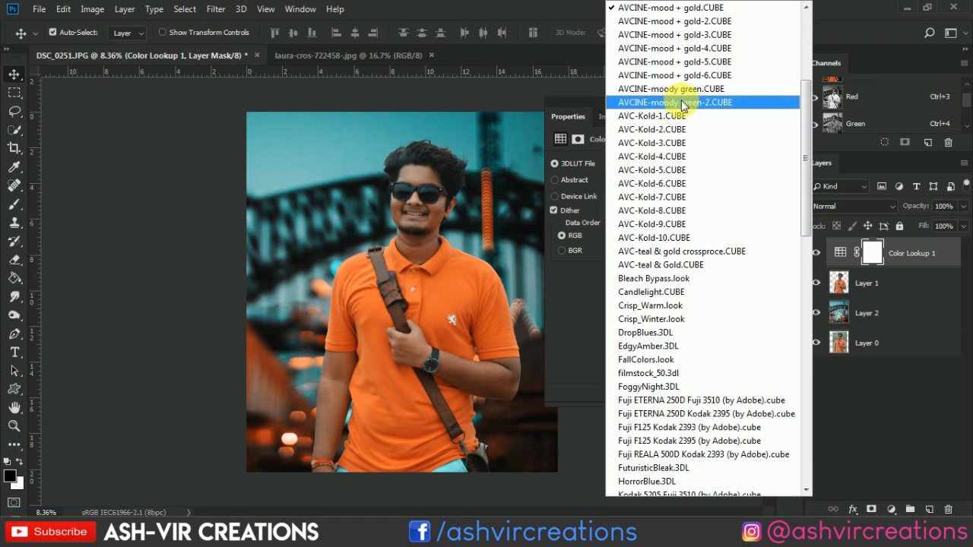
pyautogui.click(690, 26)
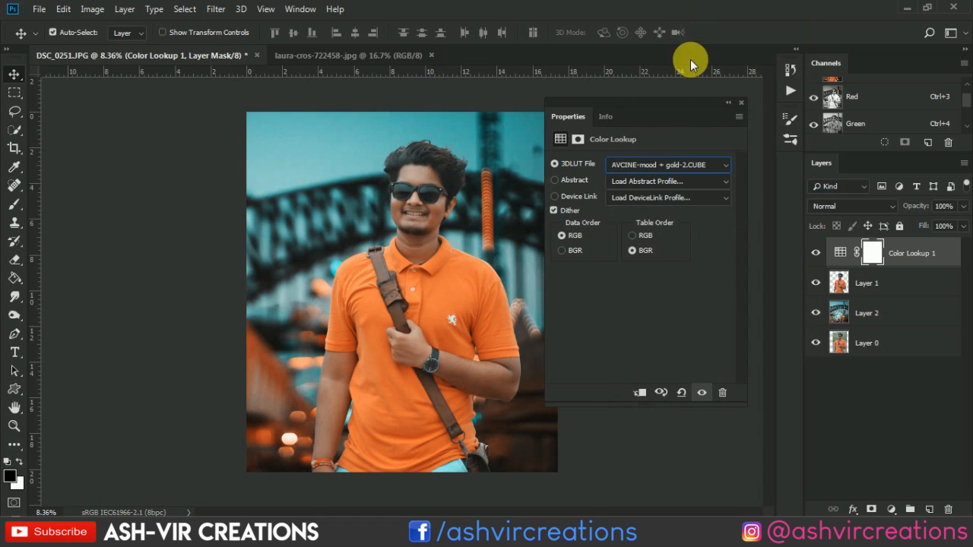
pyautogui.click(670, 168)
pyautogui.click(707, 21)
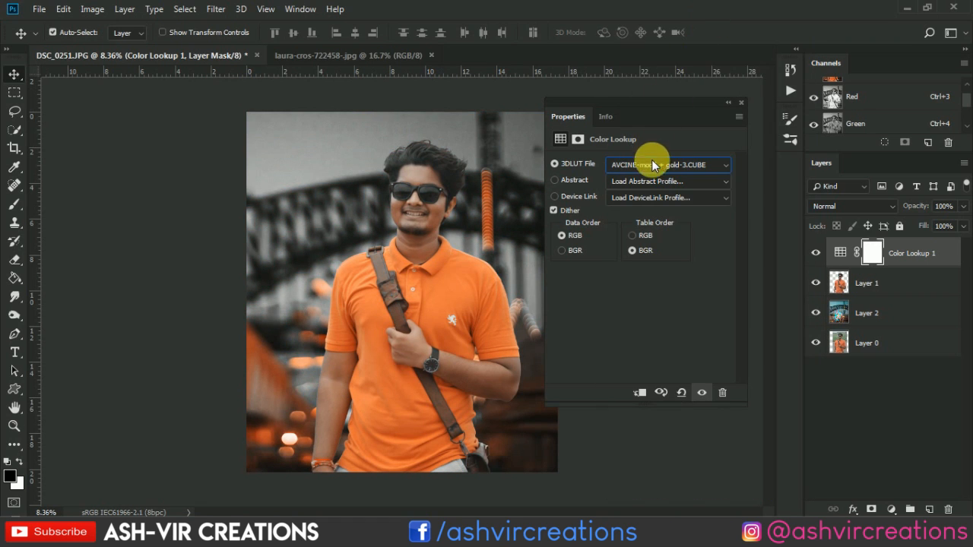
pyautogui.click(653, 164)
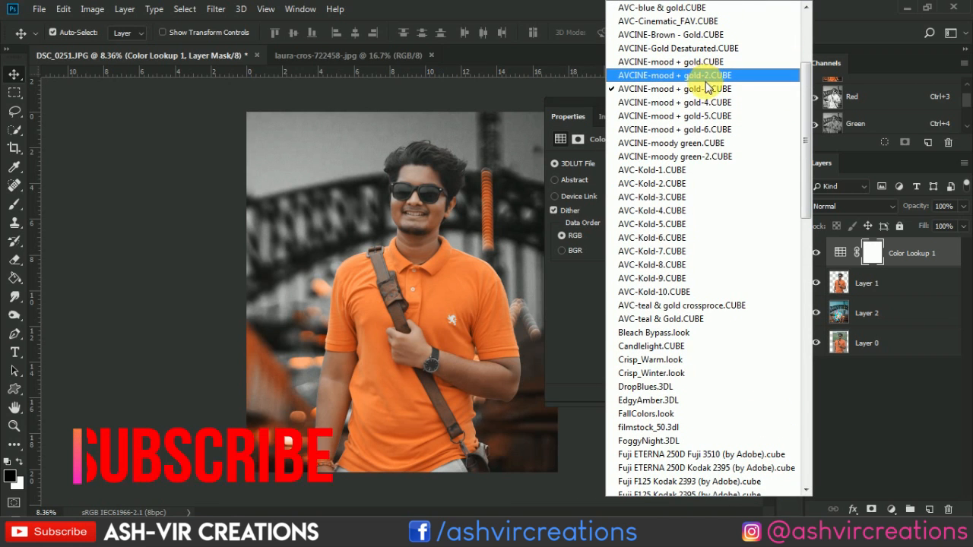
pyautogui.click(715, 76)
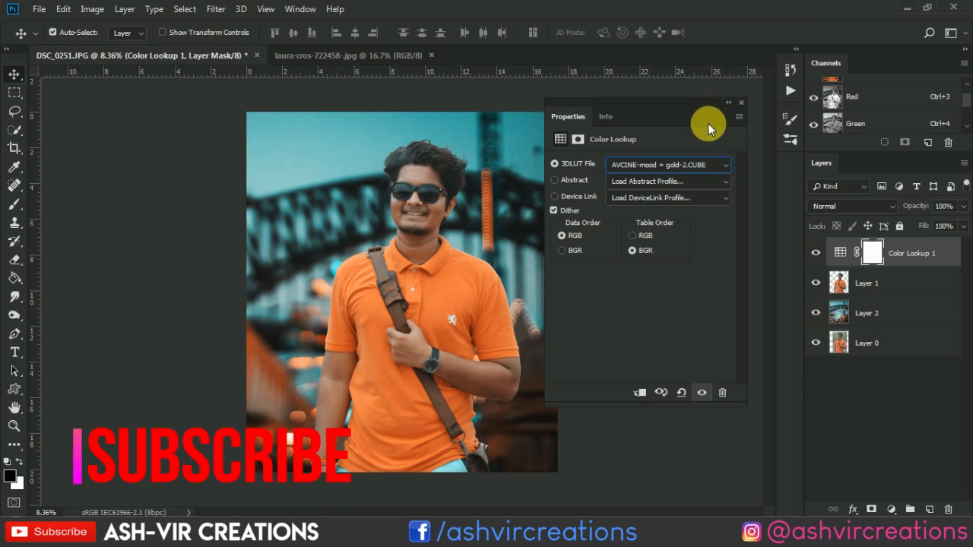
# - Close the adjustment's settings, fit the image to the window and compare it with the Color Lookup layer off and on
pyautogui.click(740, 100)
pyautogui.hotkey('ctrl', '0')
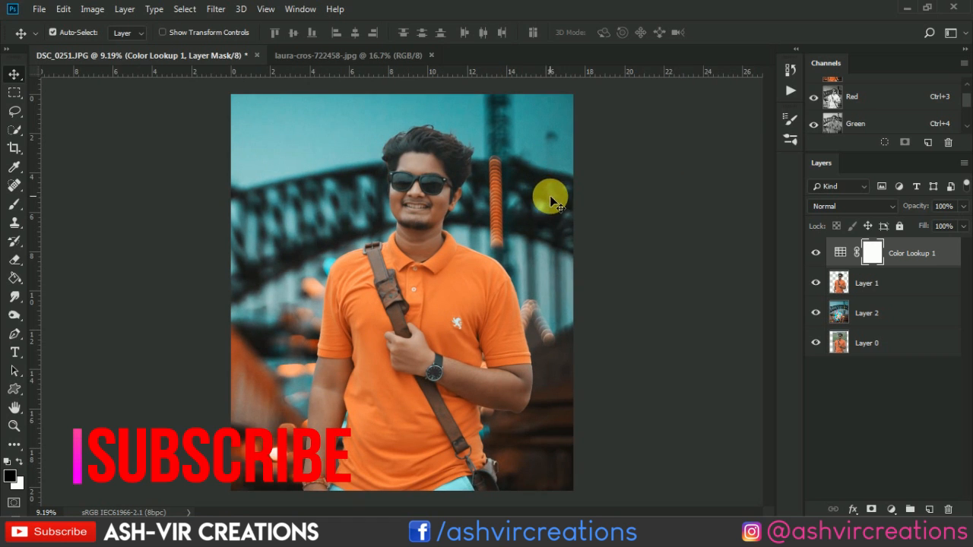
pyautogui.click(817, 254)
pyautogui.click(818, 254)
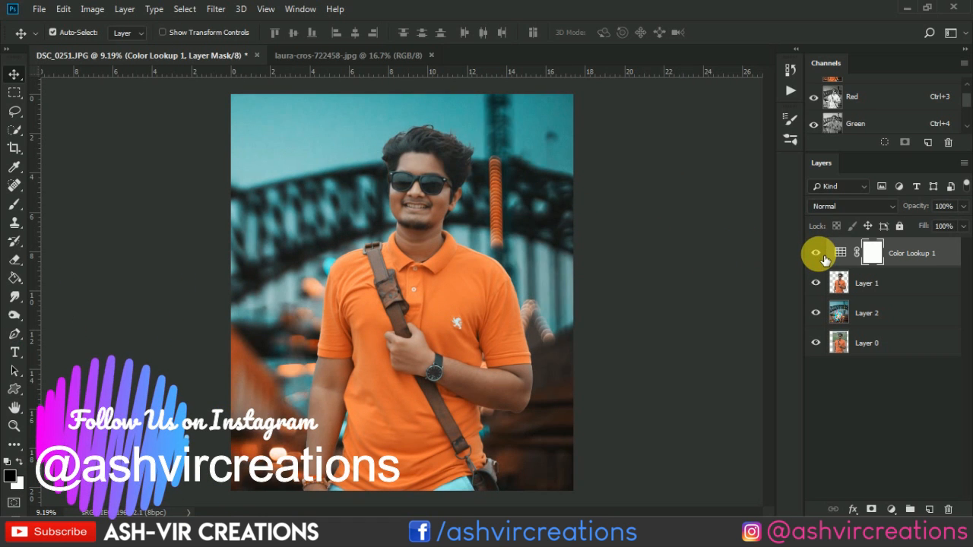
pyautogui.click(817, 254)
pyautogui.click(818, 253)
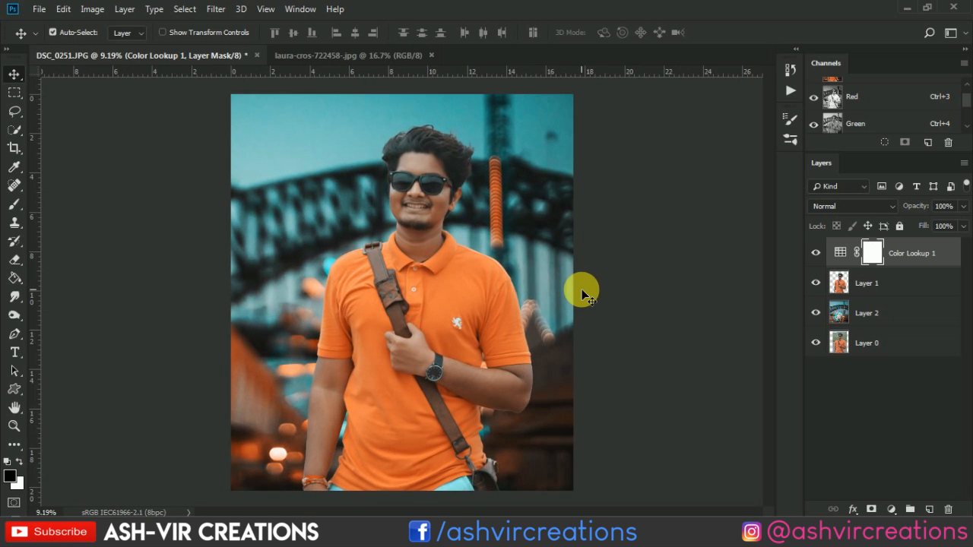
pyautogui.click(38, 9)
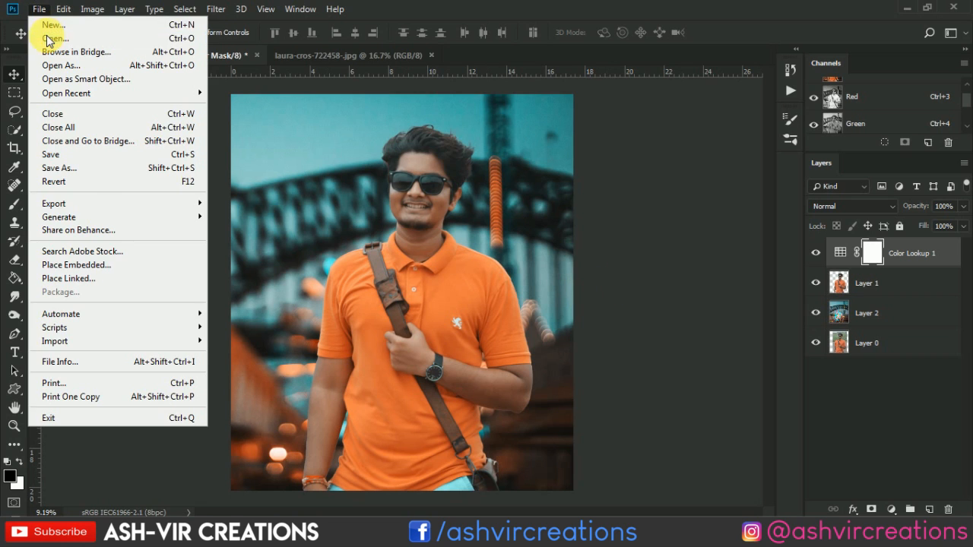
pyautogui.click(50, 39)
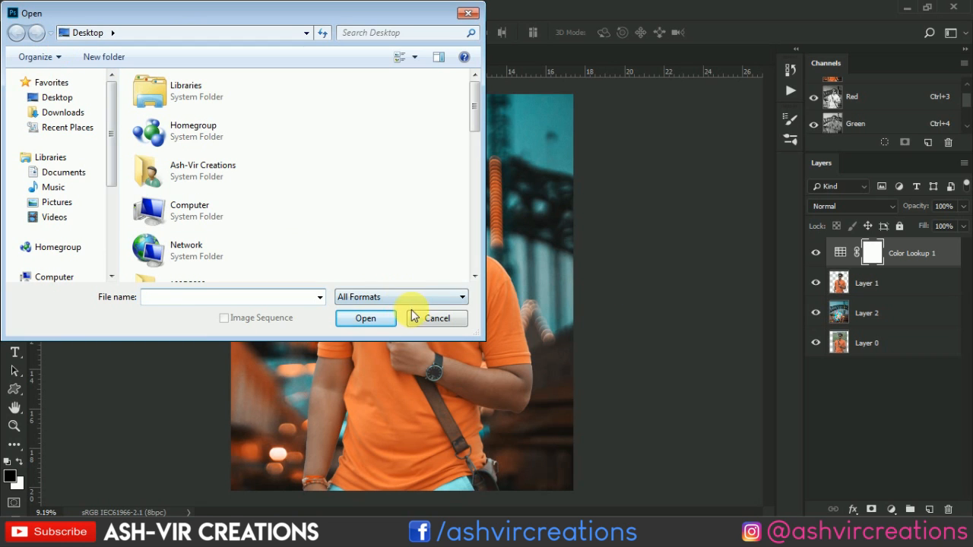
pyautogui.click(415, 316)
pyautogui.click(850, 282)
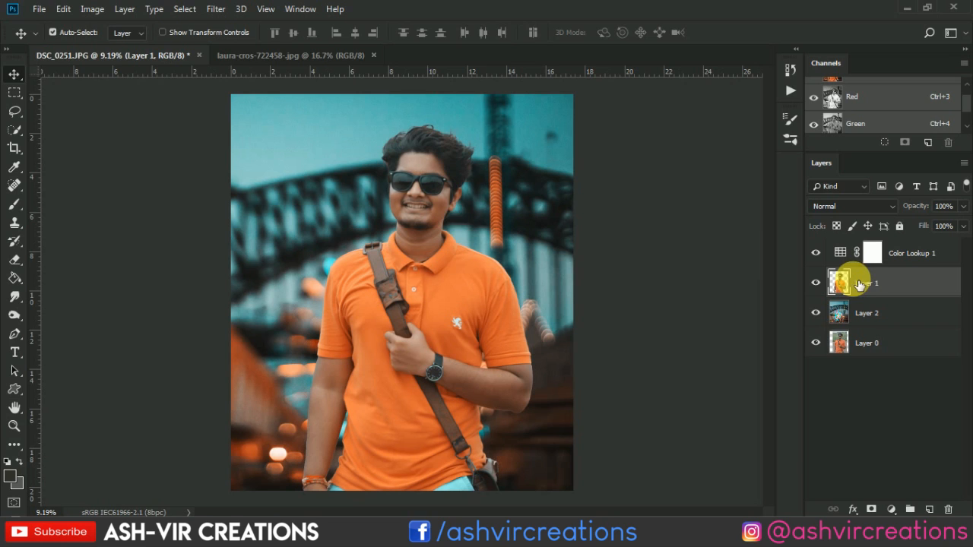
pyautogui.click(38, 9)
pyautogui.click(48, 38)
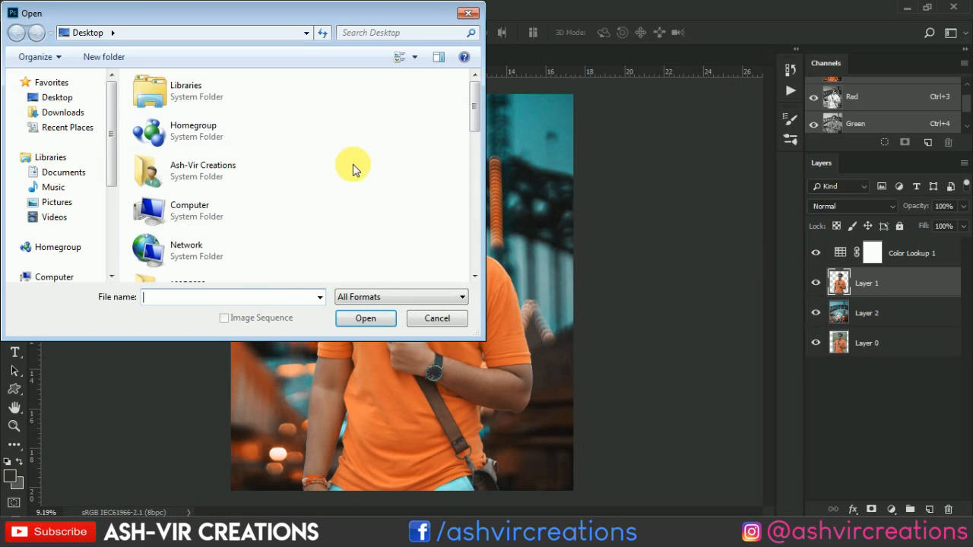
pyautogui.scroll(-10, 355, 169)
pyautogui.scroll(-2, 303, 196)
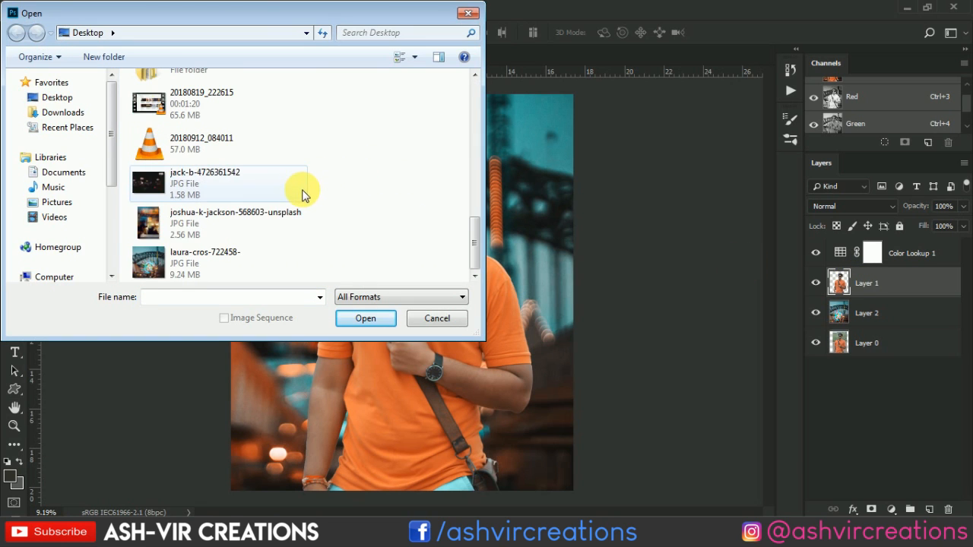
pyautogui.doubleClick(204, 185)
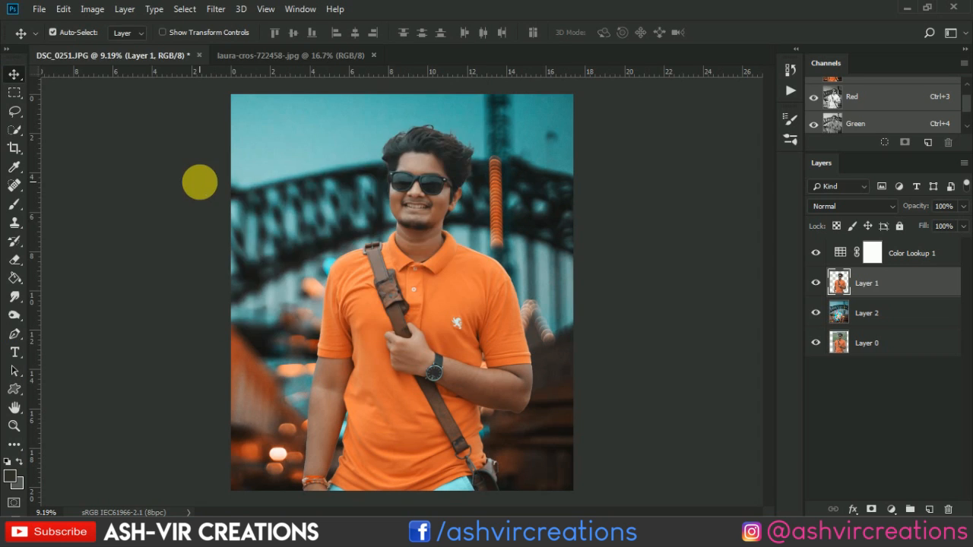
pyautogui.moveTo(190, 104); pyautogui.dragTo(323, 170)
# - Set the bokeh layer's blend mode to Screen and move its lights over the middle of the portrait
pyautogui.click(853, 207)
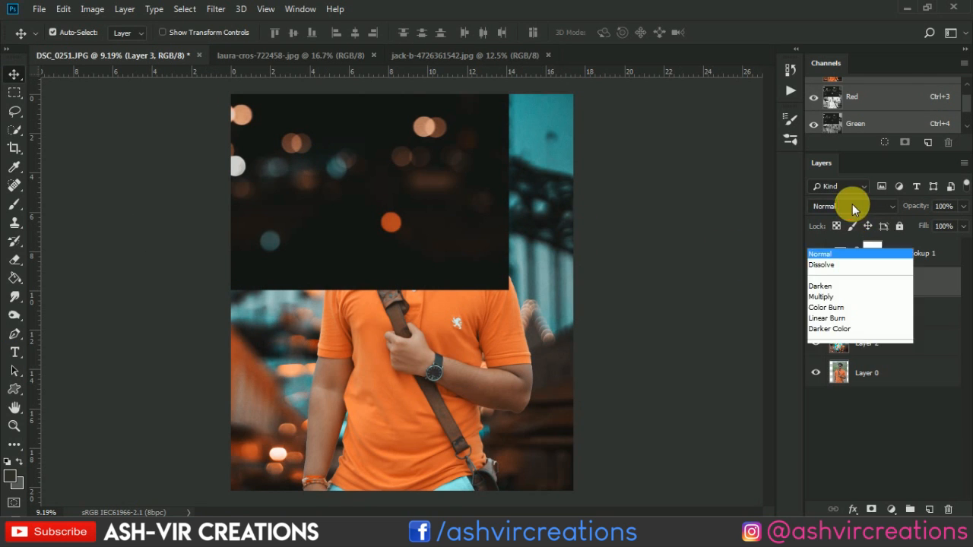
pyautogui.click(859, 108)
pyautogui.moveTo(494, 161); pyautogui.dragTo(408, 445)
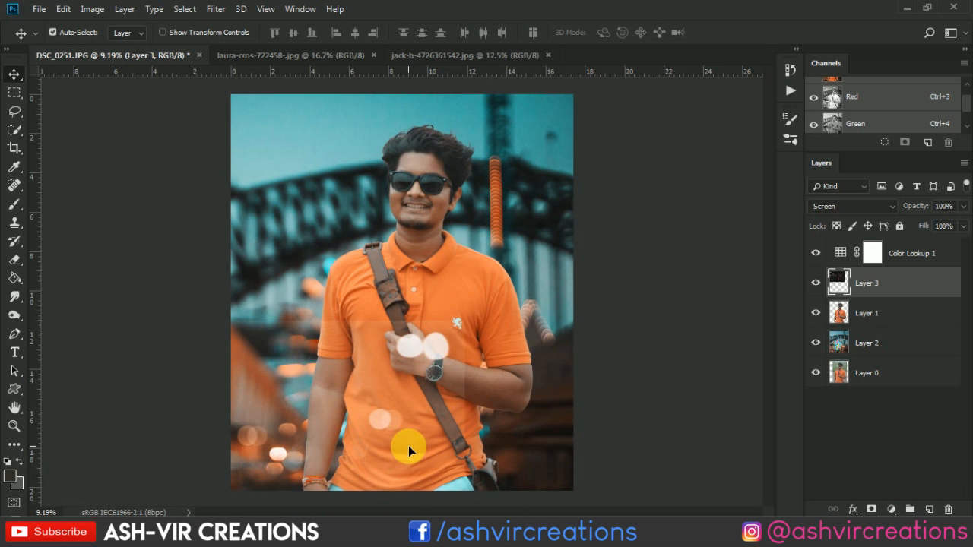
pyautogui.moveTo(377, 351); pyautogui.dragTo(520, 226)
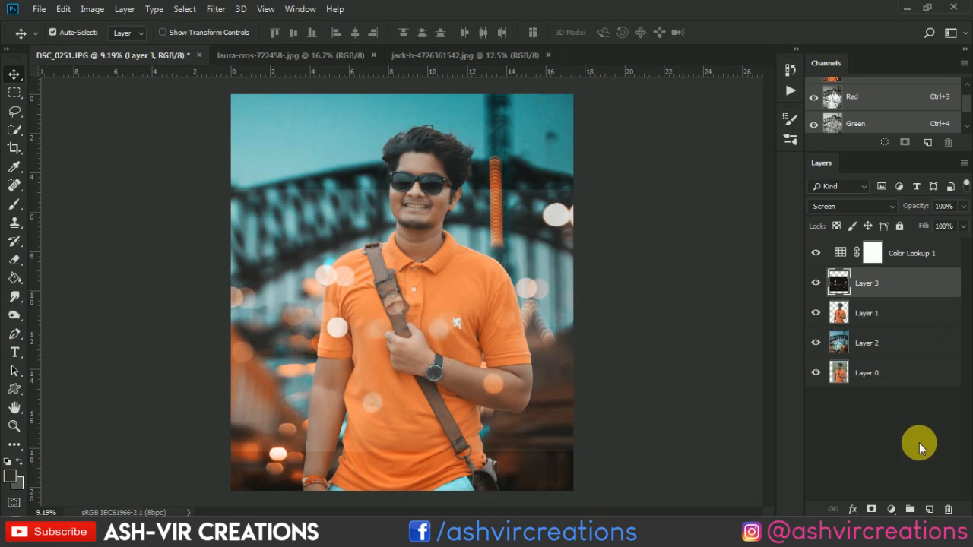
# - Apply Levels to the bokeh layer with a black input of 13, and move its lights to the lower part of the portrait
pyautogui.hotkey('ctrl', 'l')
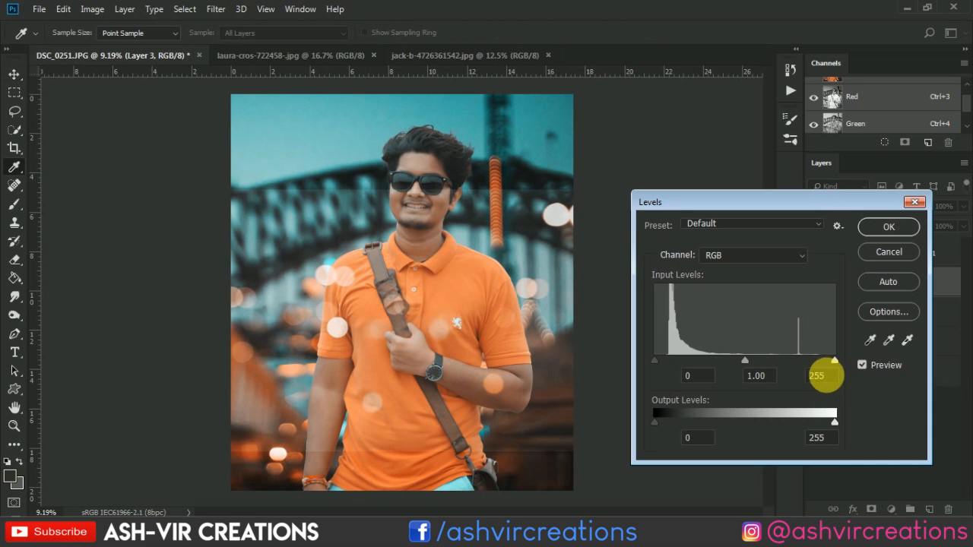
pyautogui.moveTo(658, 358); pyautogui.dragTo(664, 357)
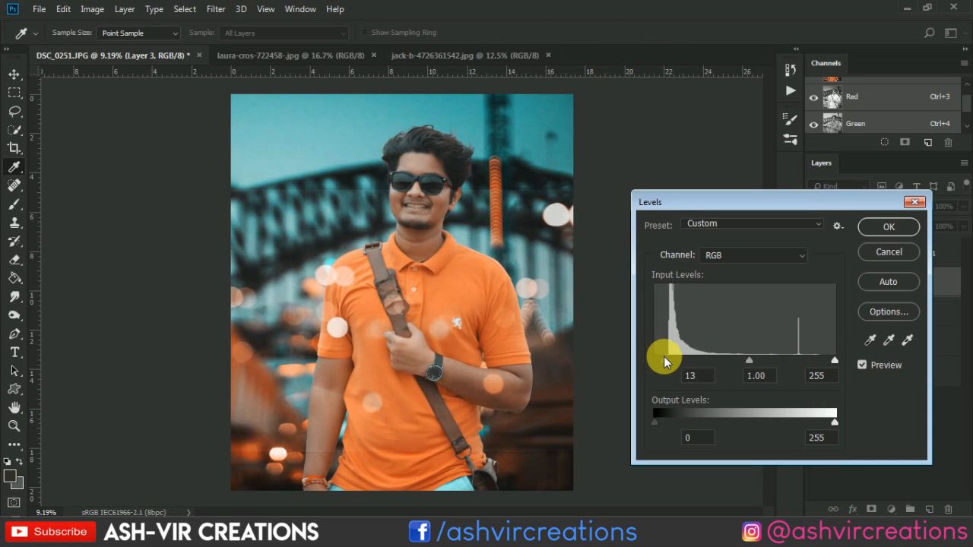
pyautogui.click(912, 225)
pyautogui.moveTo(422, 348); pyautogui.dragTo(425, 461)
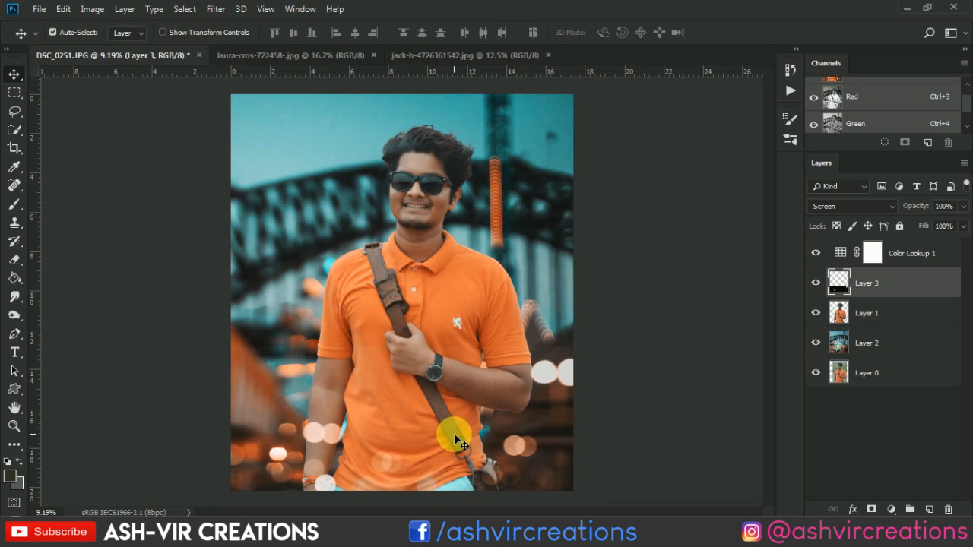
# - Nudge the bokeh layer slightly and apply Levels to it again with a black input of 8
pyautogui.scroll(-2, 454, 434)
pyautogui.scroll(2, 446, 436)
pyautogui.scroll(4, 441, 434)
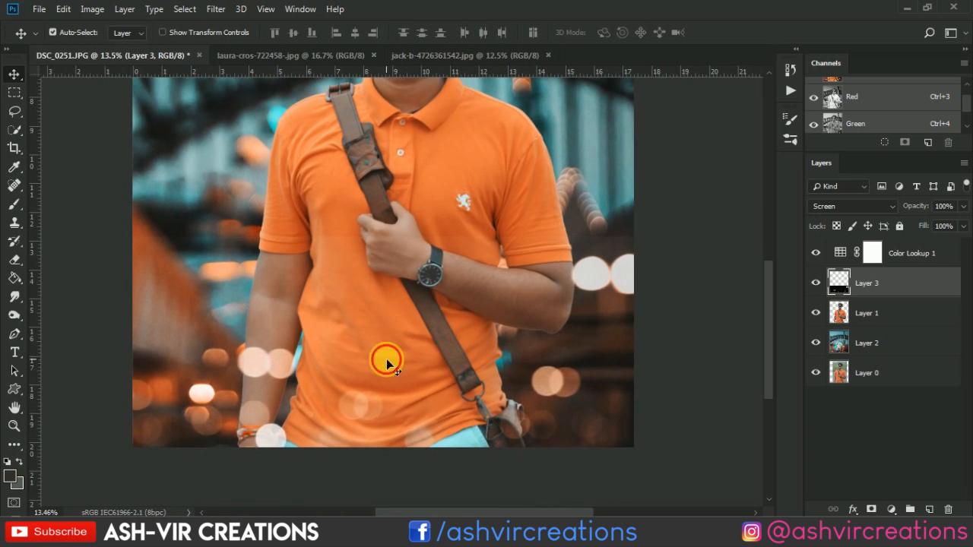
pyautogui.moveTo(386, 363); pyautogui.dragTo(365, 365)
pyautogui.hotkey('ctrl', 'l')
pyautogui.scroll(3, 342, 335)
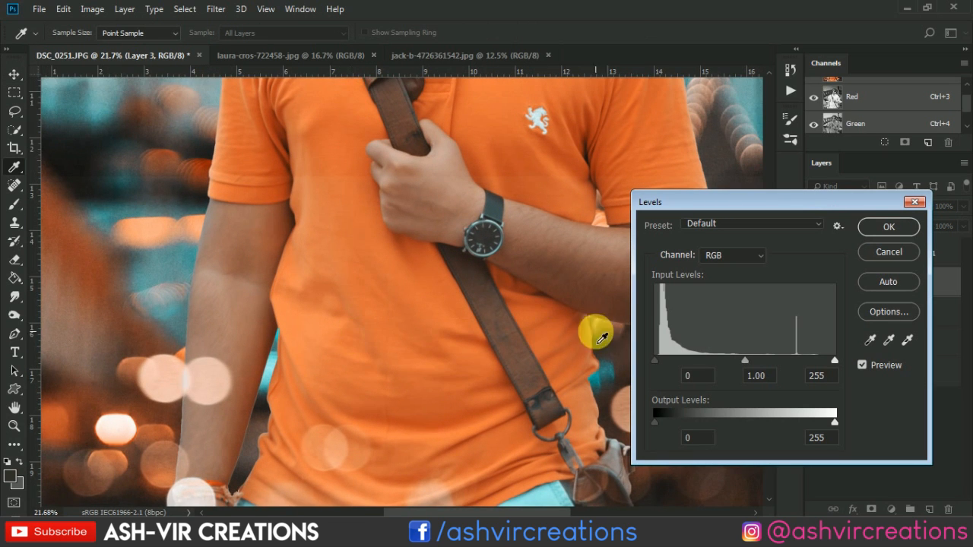
pyautogui.moveTo(657, 359); pyautogui.dragTo(661, 359)
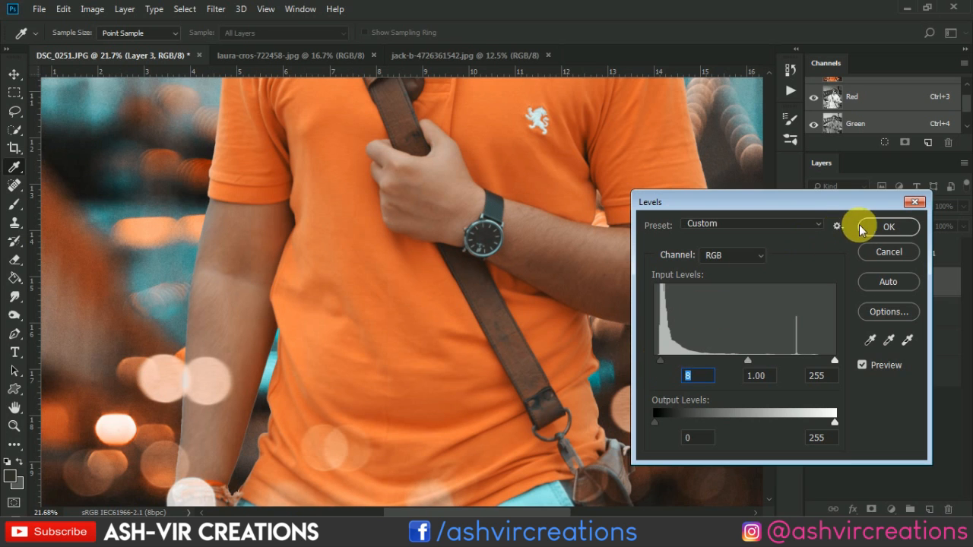
pyautogui.click(886, 227)
# - Fine-tune the bokeh layer's position around the forearm and lower shirt, checking the placement in the whole image
pyautogui.scroll(-2, 409, 389)
pyautogui.scroll(-2, 408, 389)
pyautogui.moveTo(406, 387)
pyautogui.mouseDown()
pyautogui.moveTo(412, 365)
pyautogui.moveTo(416, 372)
pyautogui.mouseUp()
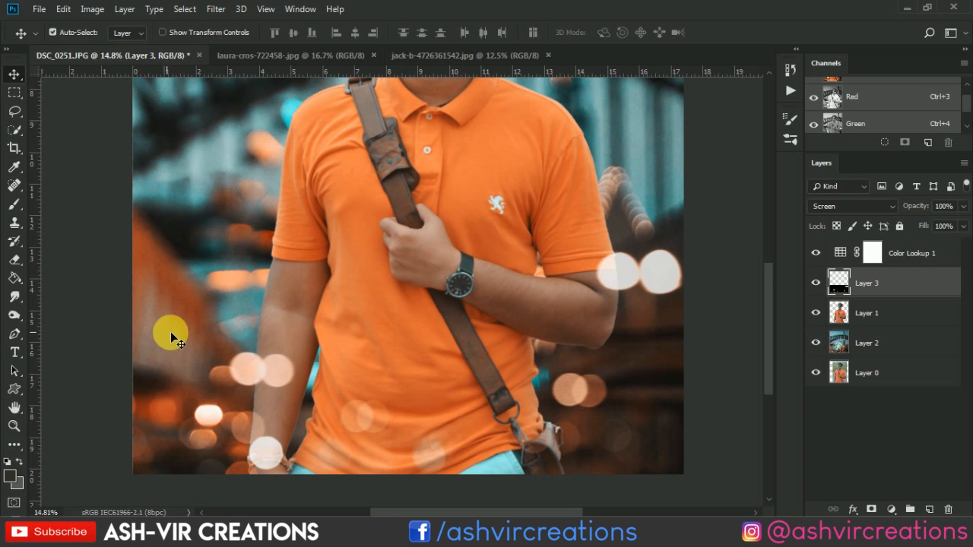
pyautogui.scroll(2, 189, 342)
pyautogui.scroll(-2, 265, 289)
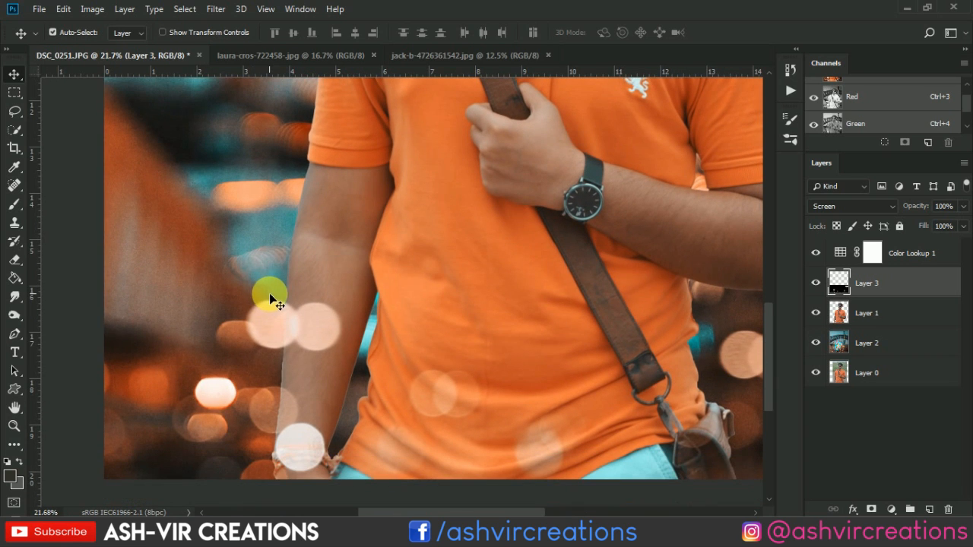
pyautogui.moveTo(281, 392); pyautogui.dragTo(322, 403)
pyautogui.scroll(-5, 337, 397)
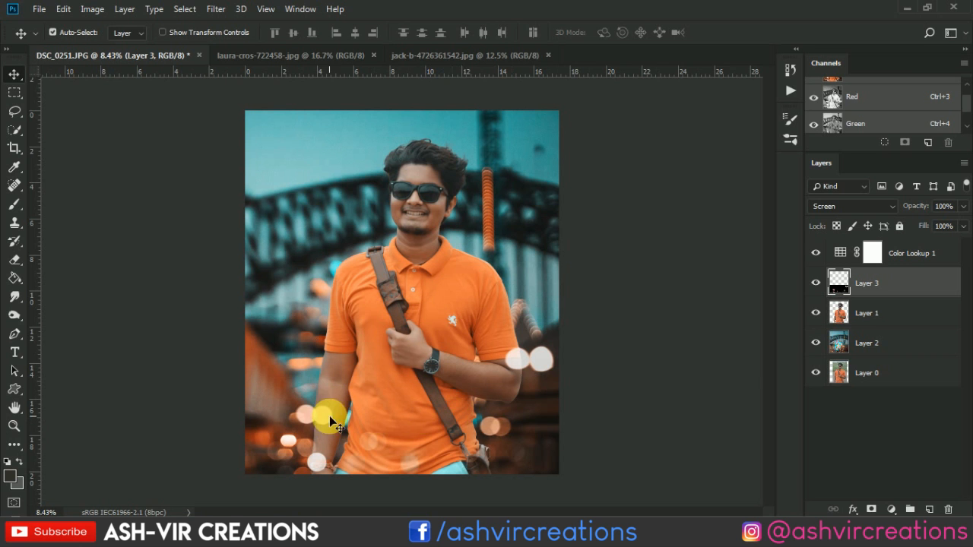
# - Erase the two bokeh circles overlapping the forearm on Layer 3 with a soft 196 px Eraser at 0% hardness
pyautogui.scroll(4, 330, 415)
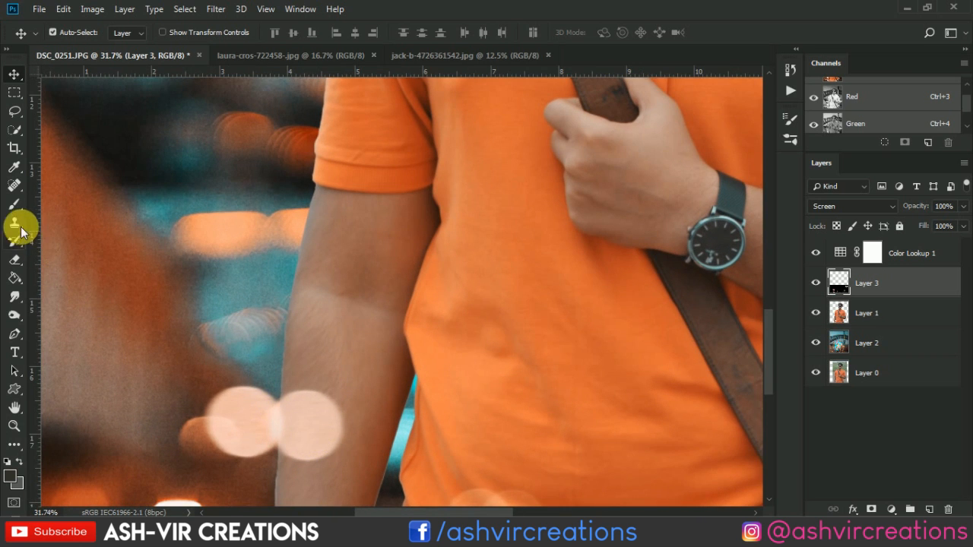
pyautogui.click(14, 259)
pyautogui.rightClick(300, 403)
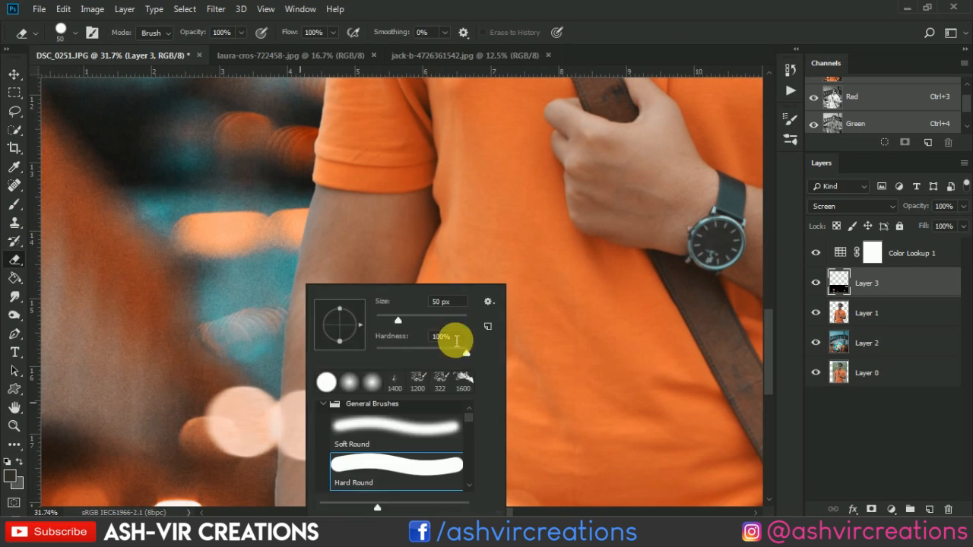
pyautogui.click(443, 319)
pyautogui.click(227, 382)
pyautogui.moveTo(250, 407)
pyautogui.mouseDown()
pyautogui.moveTo(221, 460)
pyautogui.moveTo(250, 460)
pyautogui.mouseUp()
pyautogui.rightClick(251, 461)
pyautogui.click(328, 388)
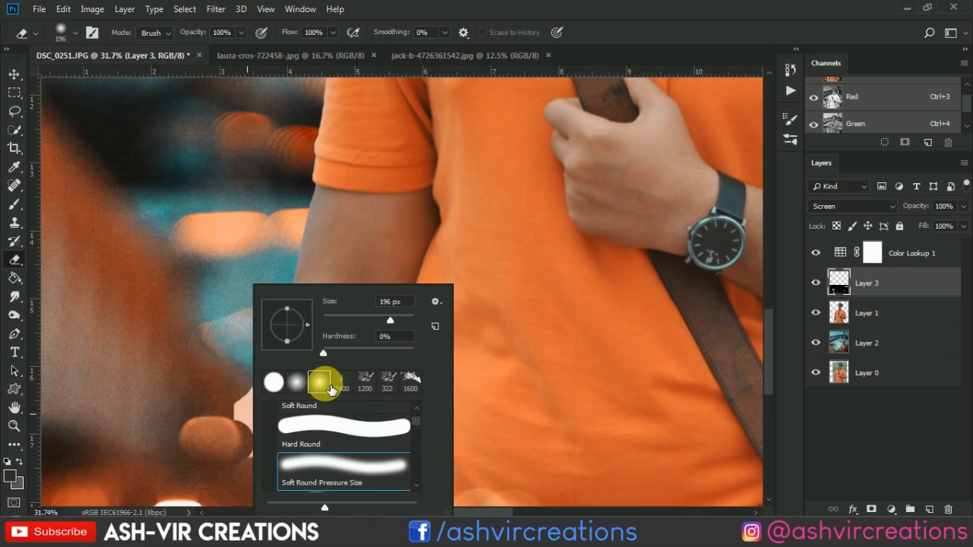
pyautogui.doubleClick(318, 467)
pyautogui.moveTo(255, 420)
pyautogui.mouseDown()
pyautogui.moveTo(260, 454)
pyautogui.moveTo(282, 437)
pyautogui.moveTo(264, 397)
pyautogui.moveTo(315, 412)
pyautogui.moveTo(287, 426)
pyautogui.moveTo(370, 447)
pyautogui.moveTo(313, 454)
pyautogui.moveTo(340, 410)
pyautogui.mouseUp()
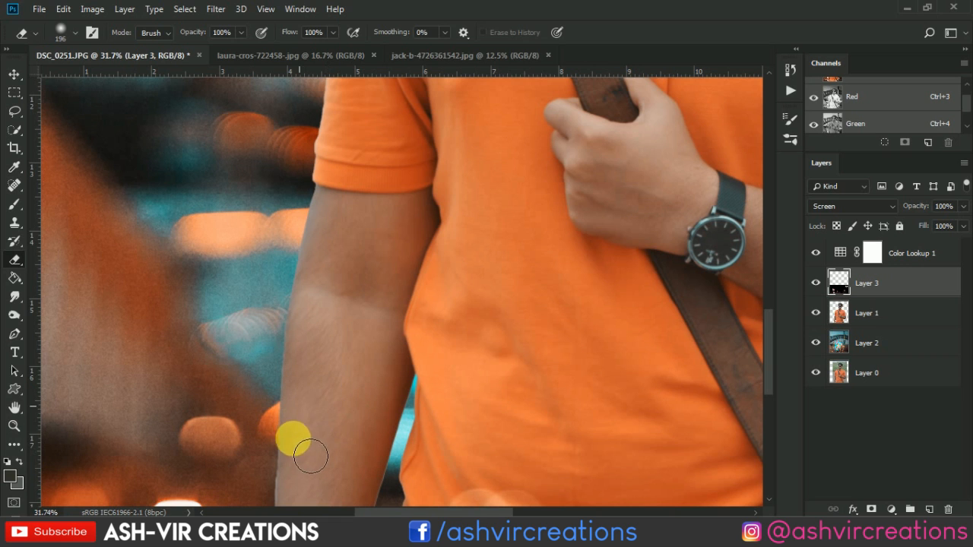
# - Hide the Color Lookup layer and add a new layer clipped to the subject's Layer 1
pyautogui.scroll(-3, 322, 414)
pyautogui.scroll(-3, 322, 413)
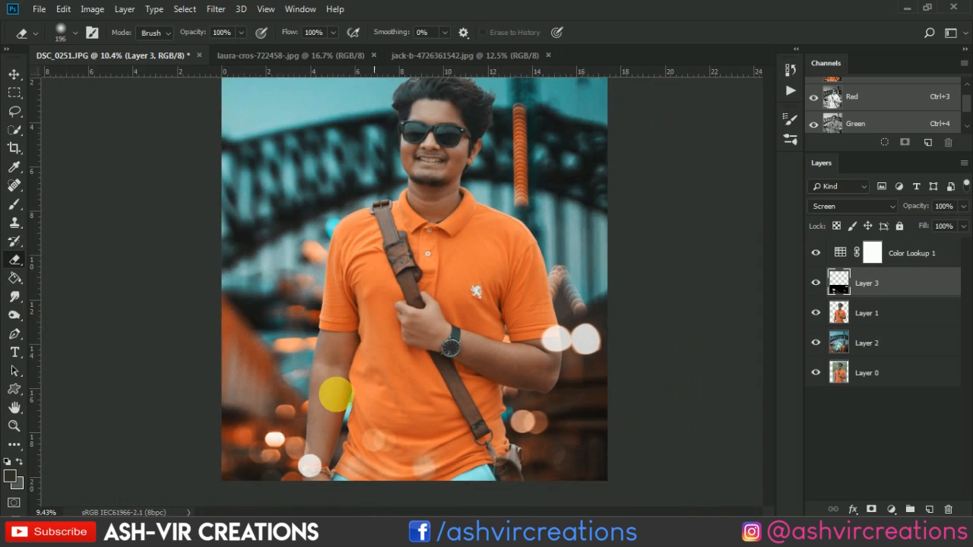
pyautogui.scroll(6, 312, 426)
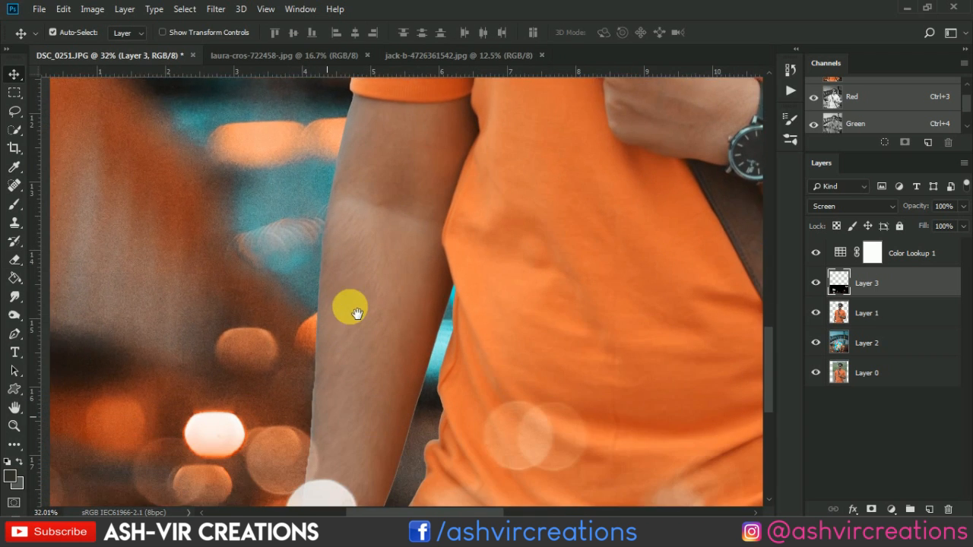
pyautogui.press('ctrl')
pyautogui.click(868, 314)
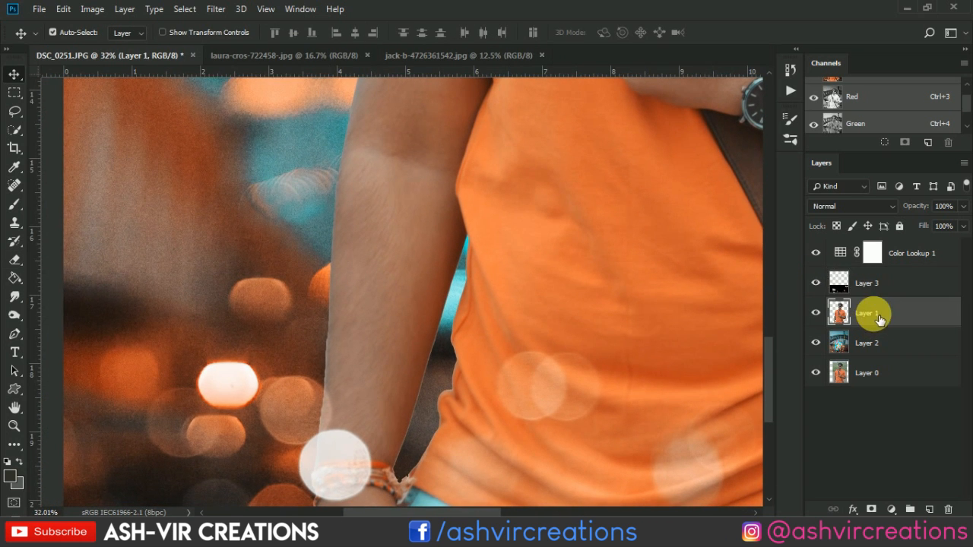
pyautogui.click(817, 252)
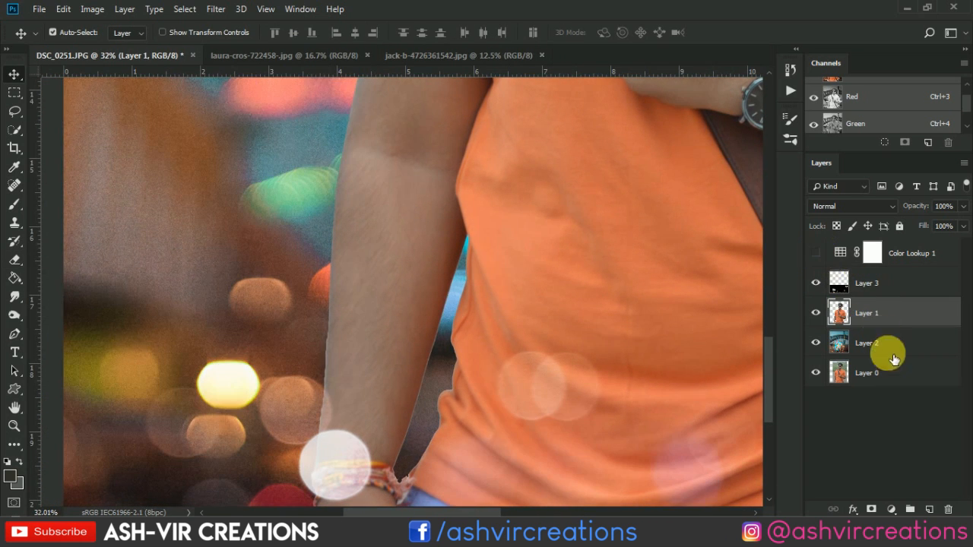
pyautogui.click(929, 509)
pyautogui.rightClick(918, 312)
pyautogui.click(804, 249)
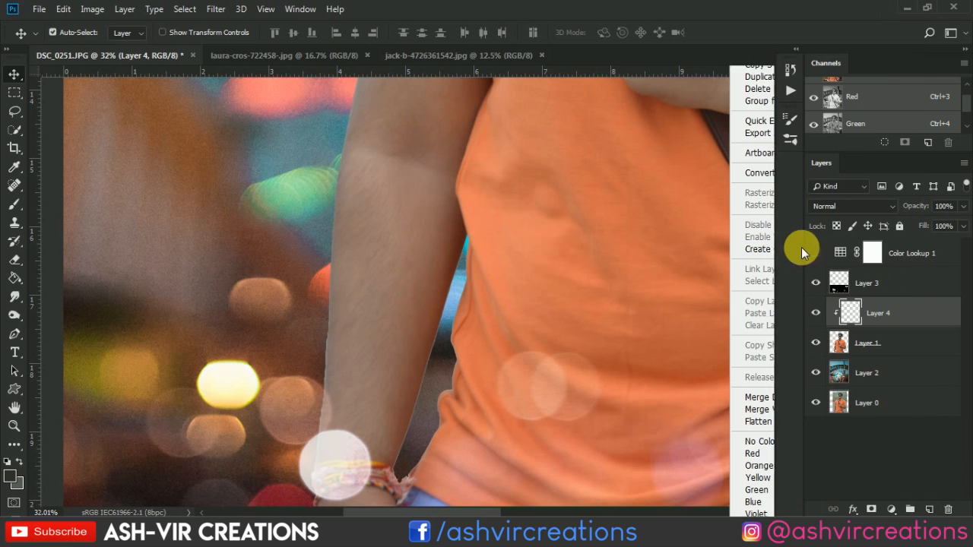
# - Sample the forearm's skin color, show the Color Lookup layer again and paint along the forearm's outer edge with a soft 90 px brush
pyautogui.click(13, 203)
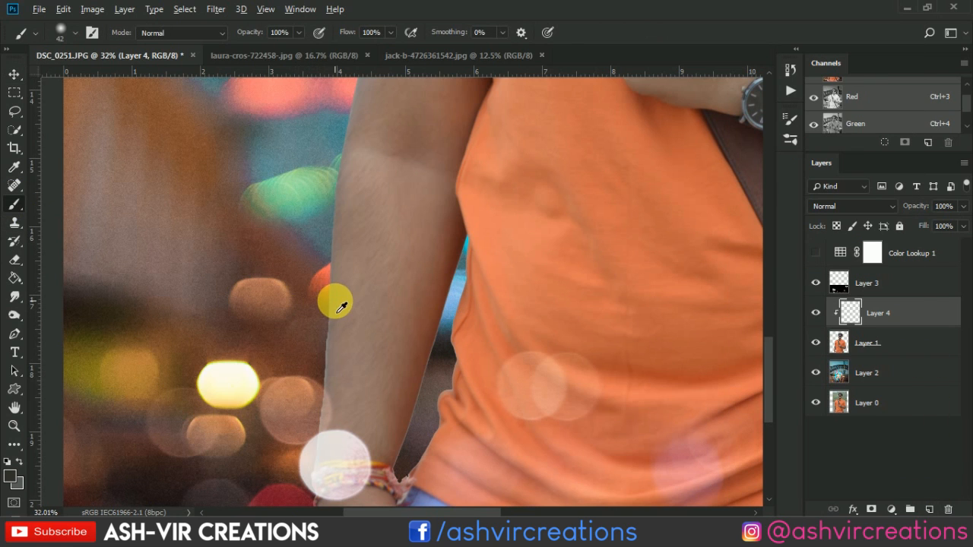
pyautogui.scroll(2, 341, 306)
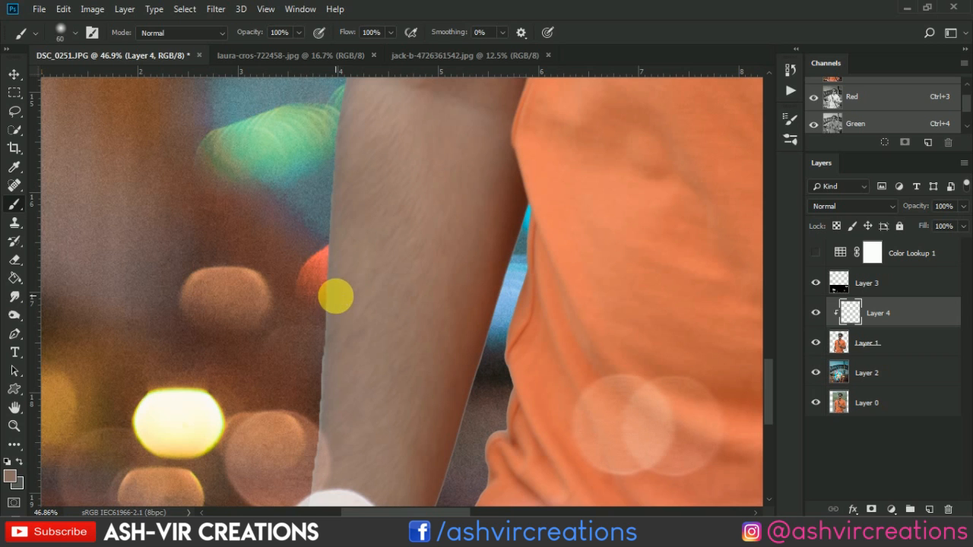
pyautogui.press(']')
pyautogui.press(']')
pyautogui.press(']')
pyautogui.click(816, 253)
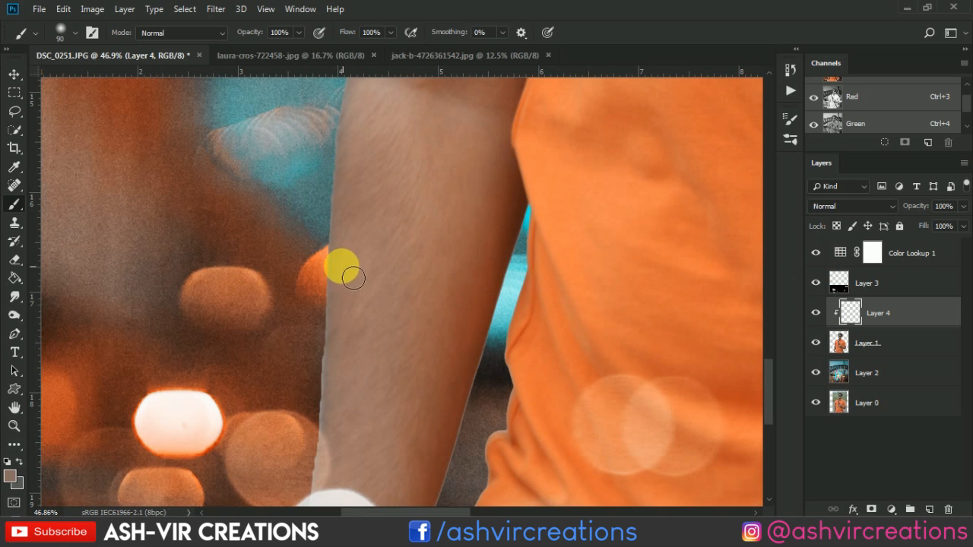
pyautogui.moveTo(354, 277)
pyautogui.mouseDown()
pyautogui.moveTo(323, 290)
pyautogui.moveTo(335, 328)
pyautogui.moveTo(320, 517)
pyautogui.mouseUp()
pyautogui.moveTo(360, 396); pyautogui.dragTo(365, 513)
pyautogui.moveTo(349, 243)
pyautogui.mouseDown()
pyautogui.moveTo(346, 420)
pyautogui.moveTo(327, 329)
pyautogui.moveTo(327, 250)
pyautogui.moveTo(306, 424)
pyautogui.mouseUp()
pyautogui.moveTo(393, 368)
pyautogui.mouseDown()
pyautogui.moveTo(393, 497)
pyautogui.moveTo(452, 163)
pyautogui.mouseUp()
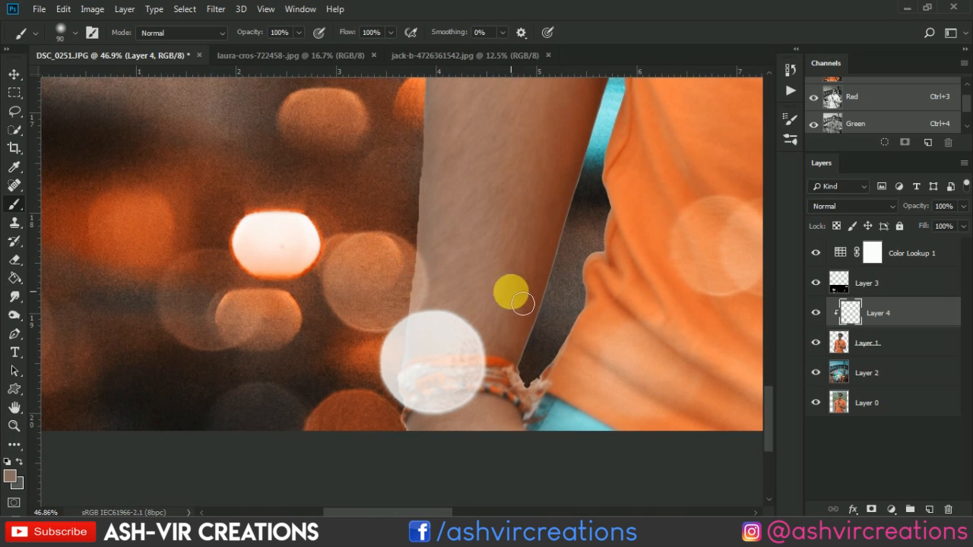
# - Trim the forearm's rough outer edge on Layer 1 using a closed Pen path converted into a selection
pyautogui.click(878, 343)
pyautogui.press('p')
pyautogui.scroll(5, 428, 380)
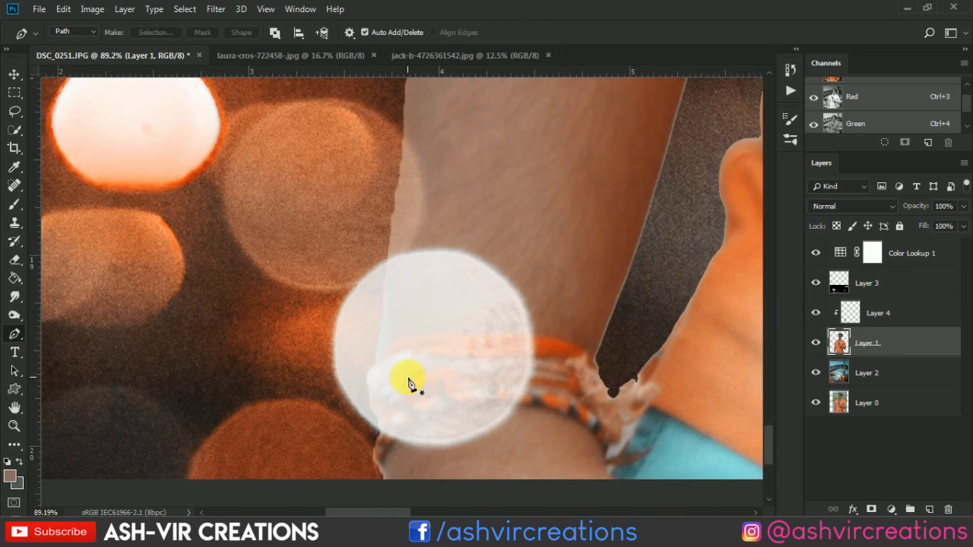
pyautogui.moveTo(415, 154); pyautogui.dragTo(421, 330)
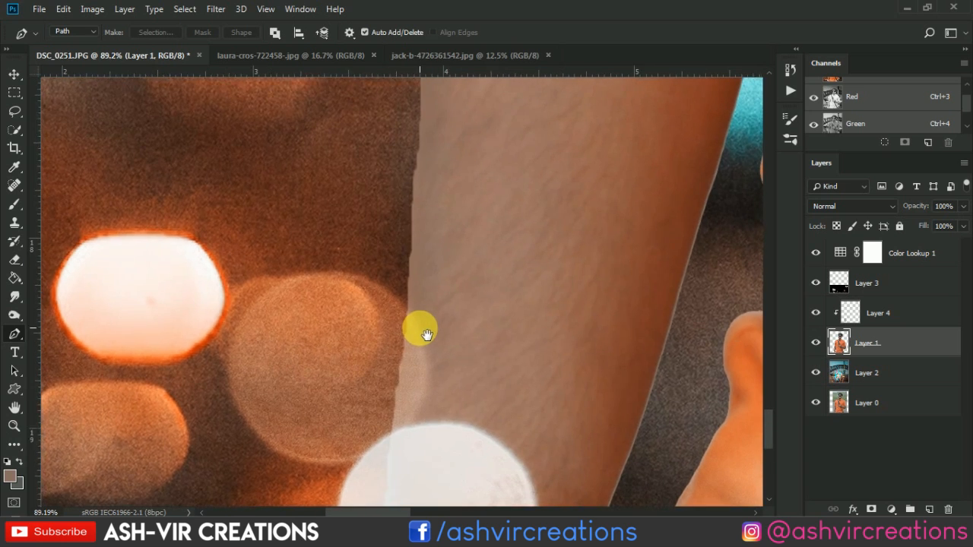
pyautogui.scroll(-5, 420, 329)
pyautogui.click(418, 205)
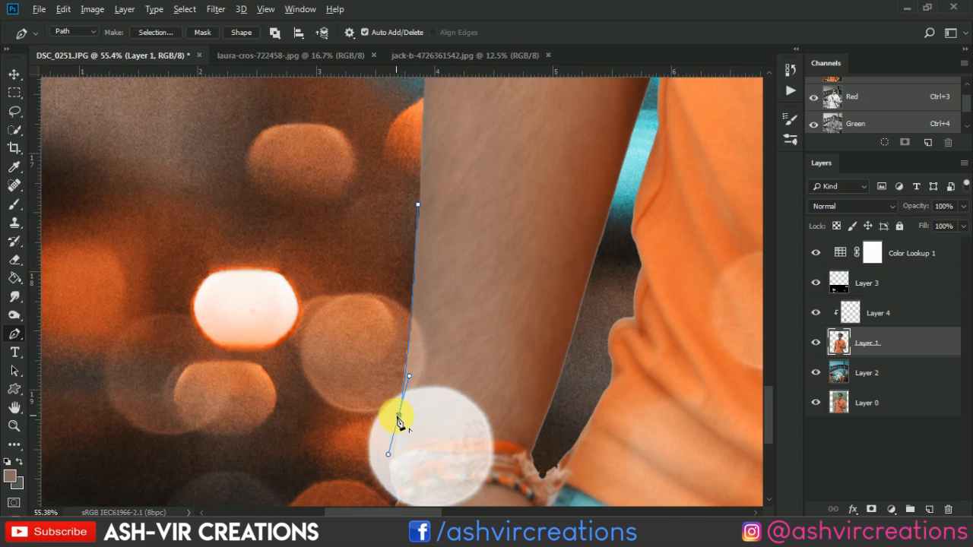
pyautogui.moveTo(399, 422); pyautogui.dragTo(394, 244)
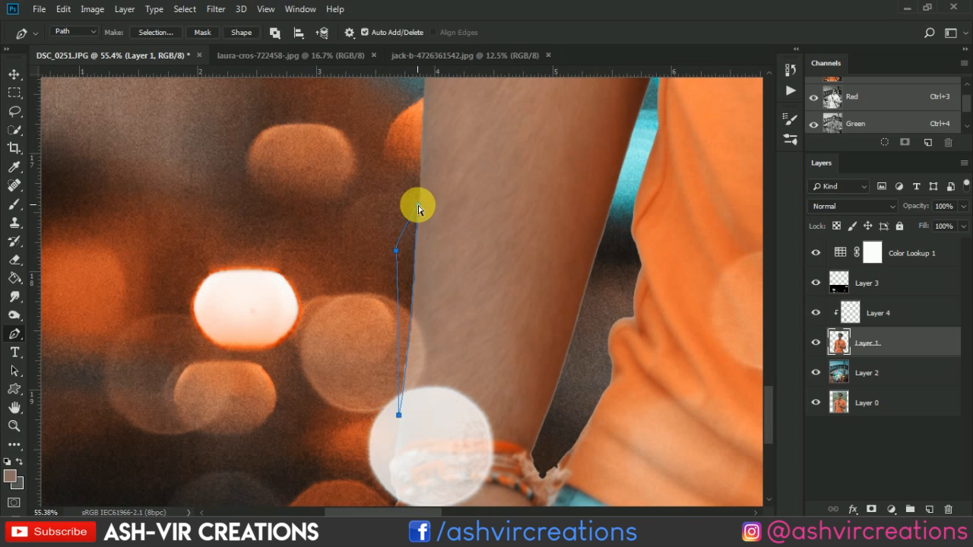
pyautogui.hotkey('ctrl', 'Return')
pyautogui.scroll(-3, 415, 255)
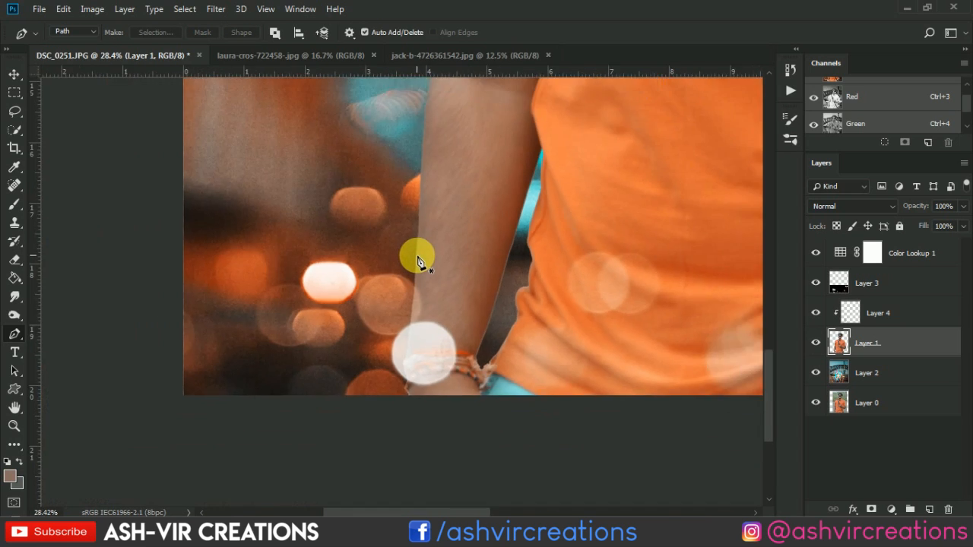
pyautogui.scroll(5, 423, 362)
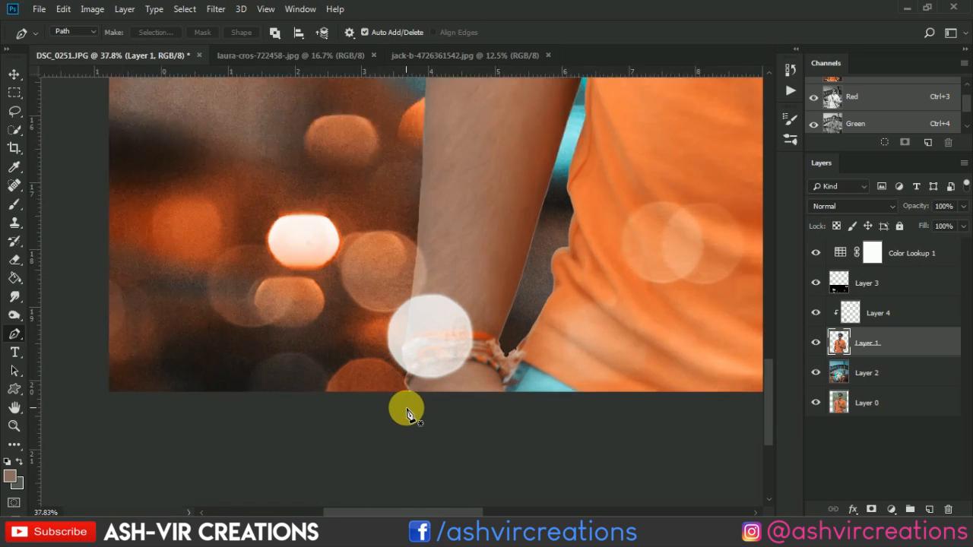
# - Inspect the wrist and bracelet edge up close, and check the whole composite for remaining flaws
pyautogui.press('b')
pyautogui.scroll(2, 402, 374)
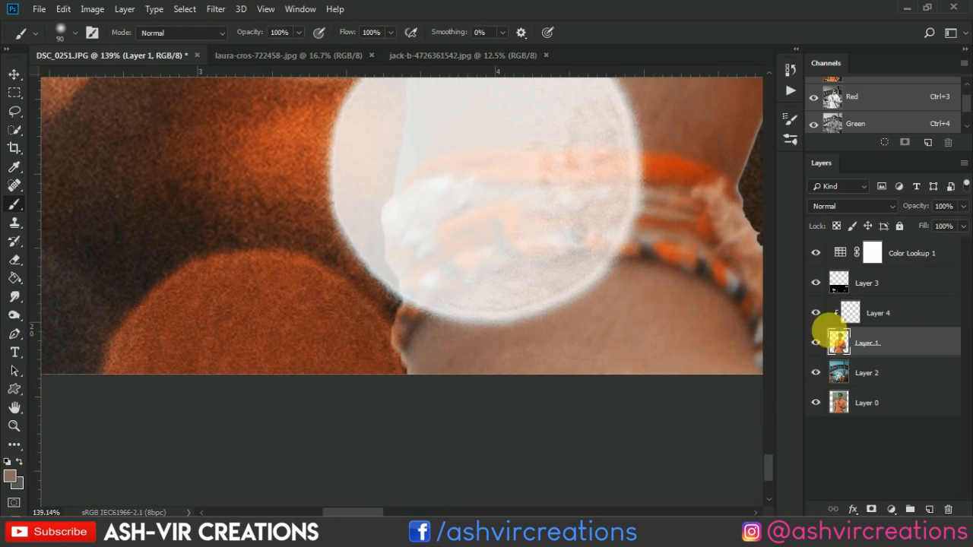
pyautogui.click(882, 313)
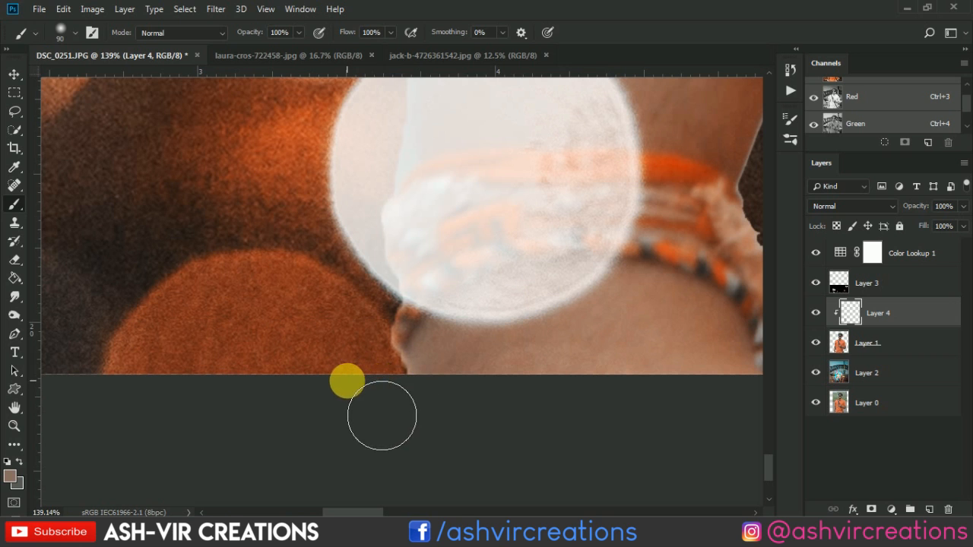
pyautogui.scroll(-2, 381, 411)
pyautogui.press('v')
pyautogui.scroll(-8, 387, 316)
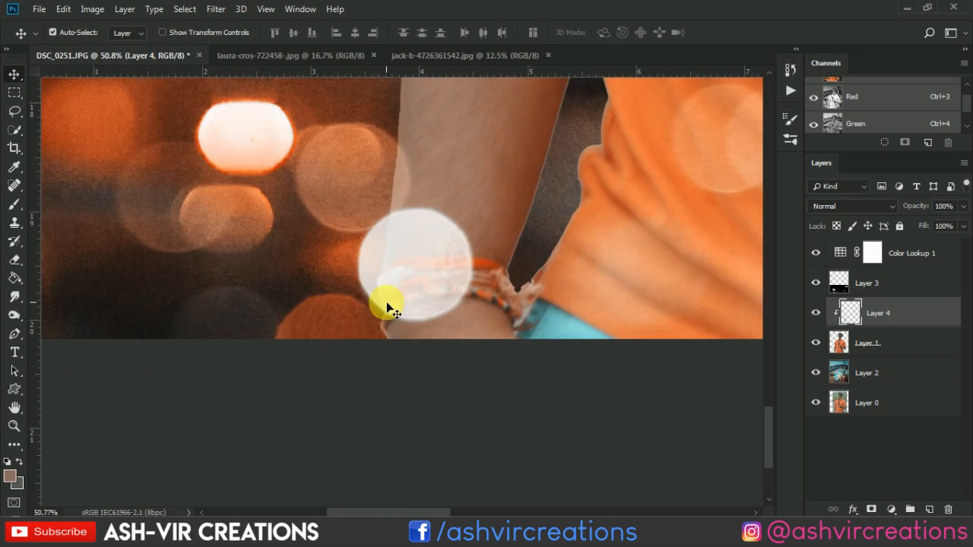
pyautogui.scroll(1, 388, 323)
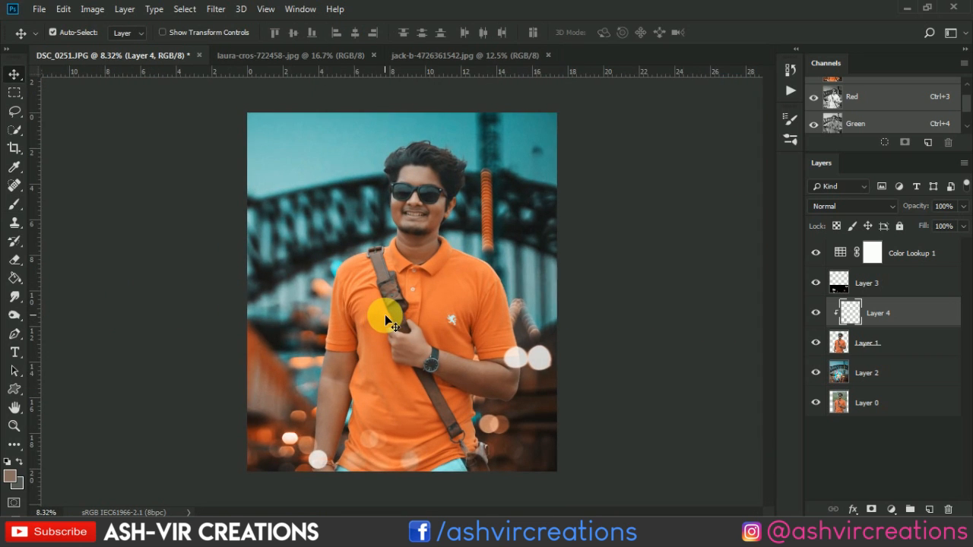
pyautogui.scroll(-1, 385, 315)
pyautogui.scroll(1, 386, 316)
pyautogui.scroll(1, 514, 368)
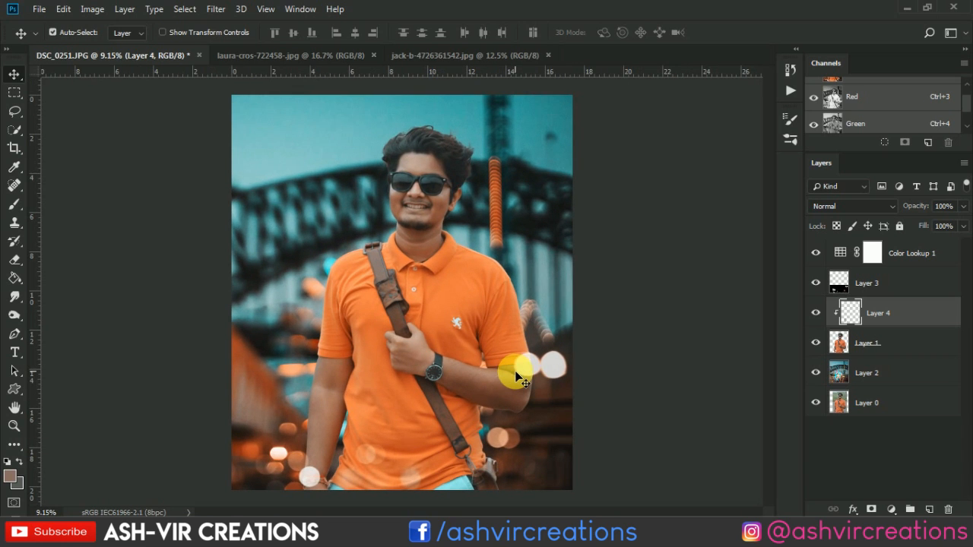
pyautogui.scroll(-1, 515, 376)
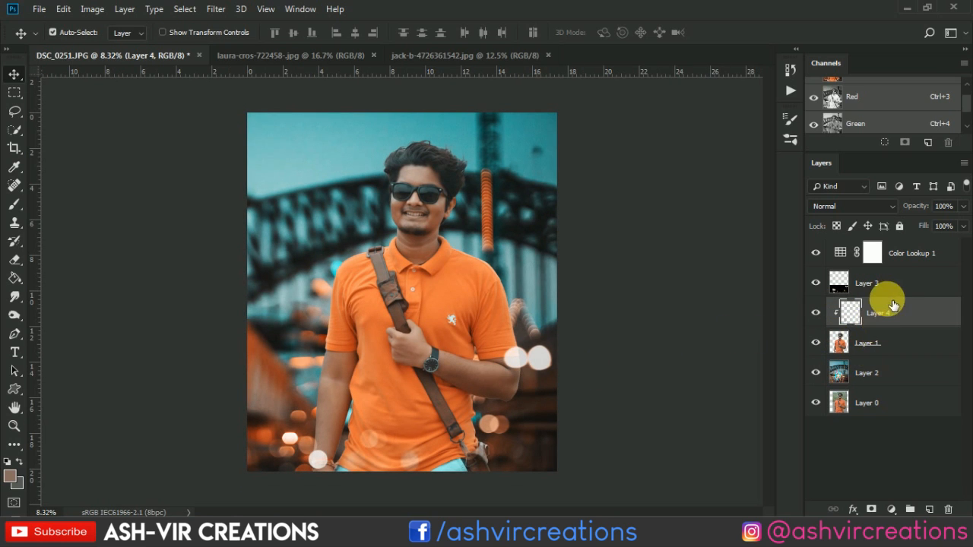
# - Apply a Gaussian Blur with a radius of 16.6 pixels to the bokeh lights on Layer 3
pyautogui.click(867, 283)
pyautogui.click(216, 8)
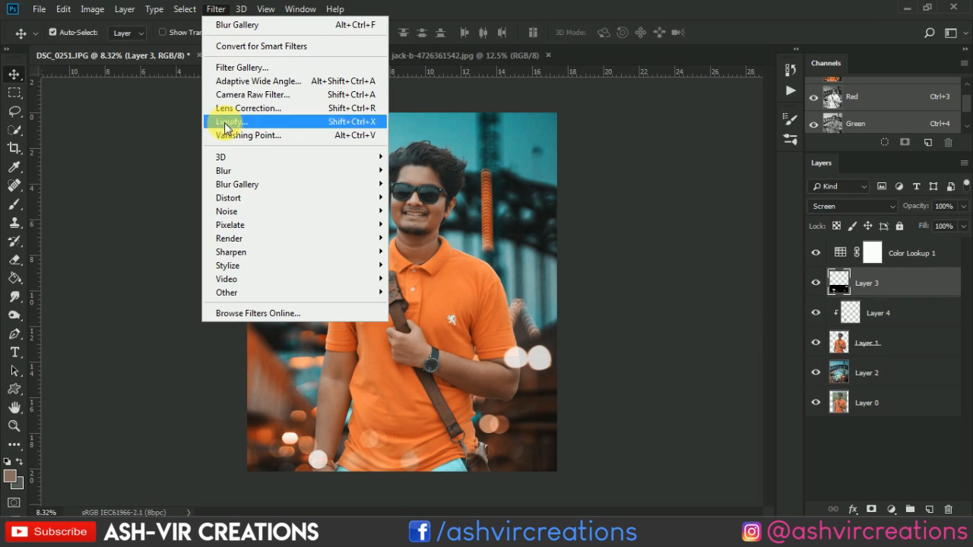
pyautogui.moveTo(250, 170)
pyautogui.click(424, 222)
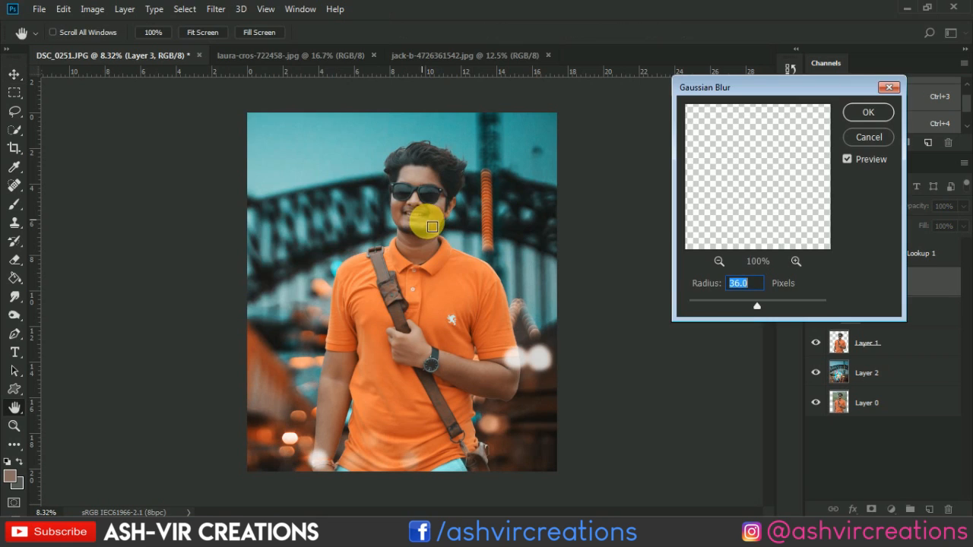
pyautogui.moveTo(733, 300)
pyautogui.mouseDown()
pyautogui.moveTo(724, 306)
pyautogui.moveTo(742, 309)
pyautogui.mouseUp()
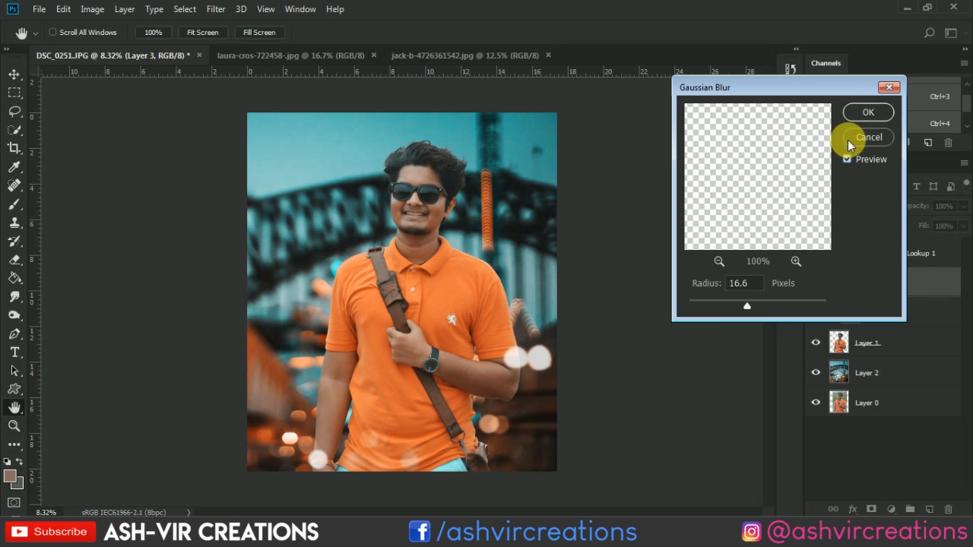
pyautogui.click(857, 111)
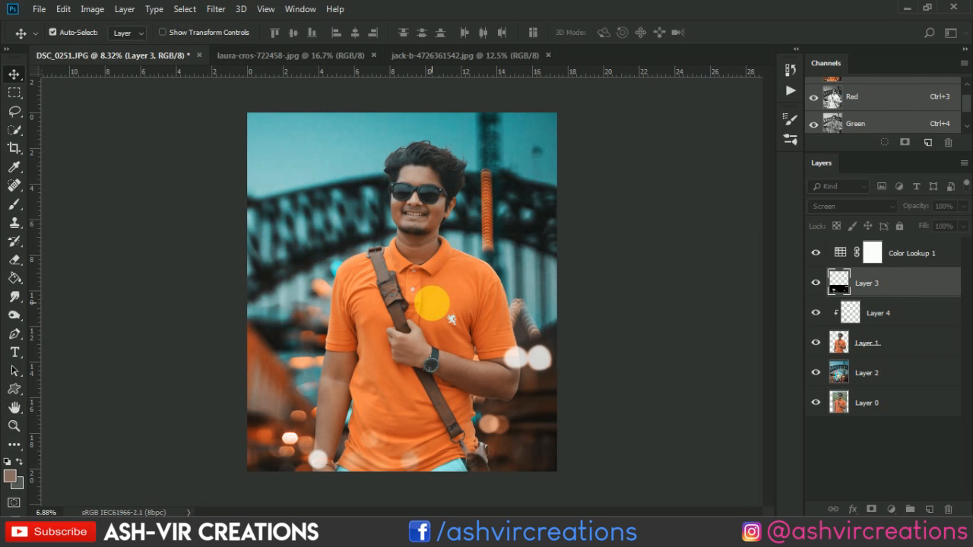
# - Compare the whole image with and without the blurred bokeh of Layer 3, leaving the layer shown
pyautogui.scroll(-2, 432, 303)
pyautogui.scroll(2, 433, 302)
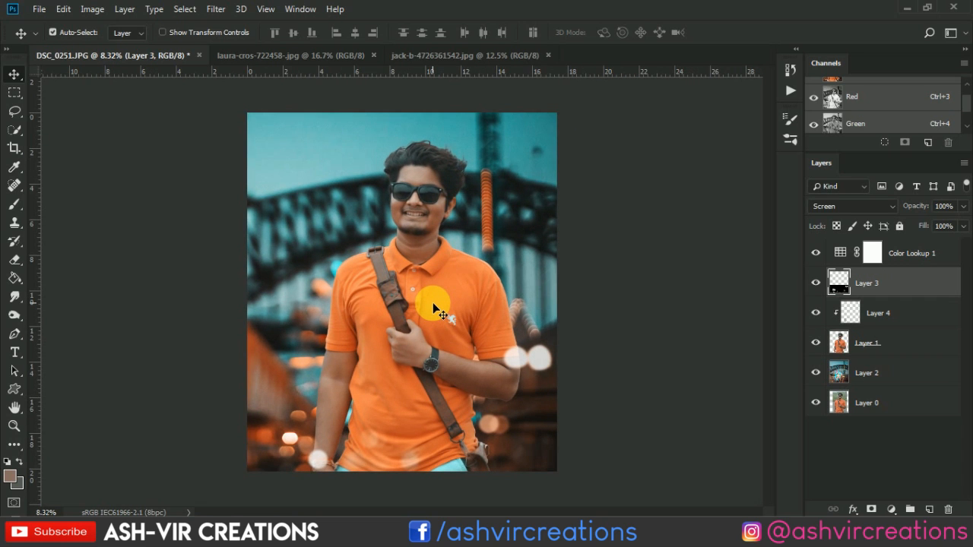
pyautogui.scroll(-1, 433, 303)
pyautogui.click(826, 284)
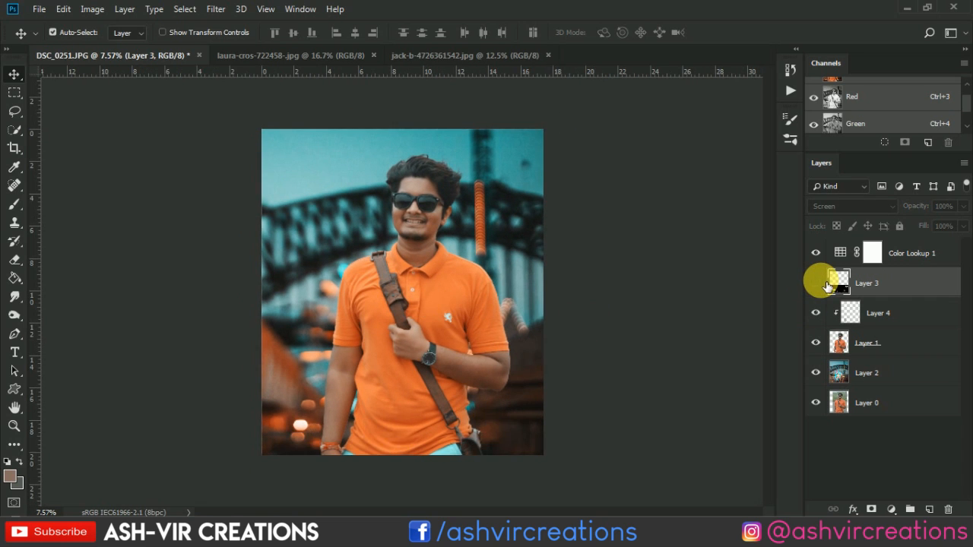
pyautogui.click(826, 284)
pyautogui.click(827, 285)
pyautogui.click(828, 285)
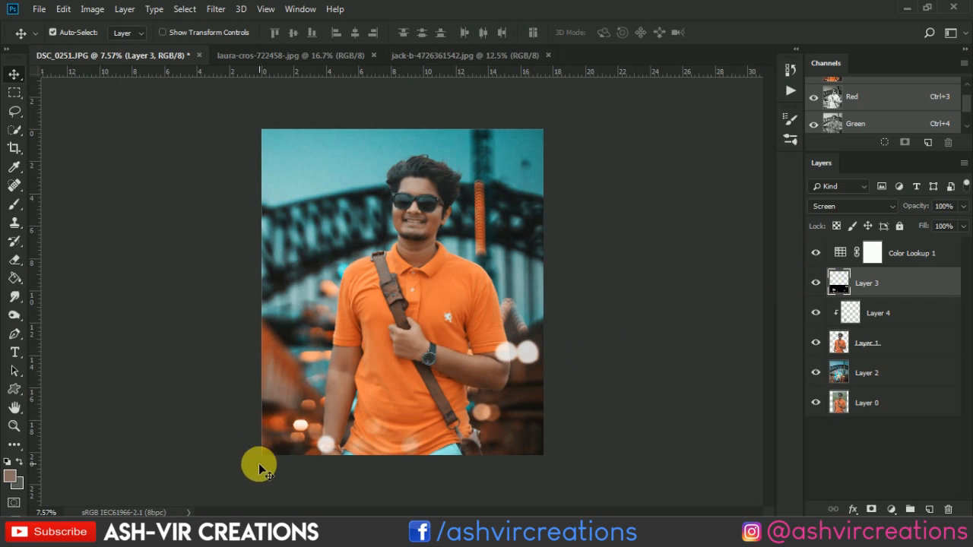
# - Erase the faint bokeh on Layer 3 in the image's lower-left background beside the forearm with a soft 400 px Eraser
pyautogui.scroll(5, 263, 475)
pyautogui.click(16, 258)
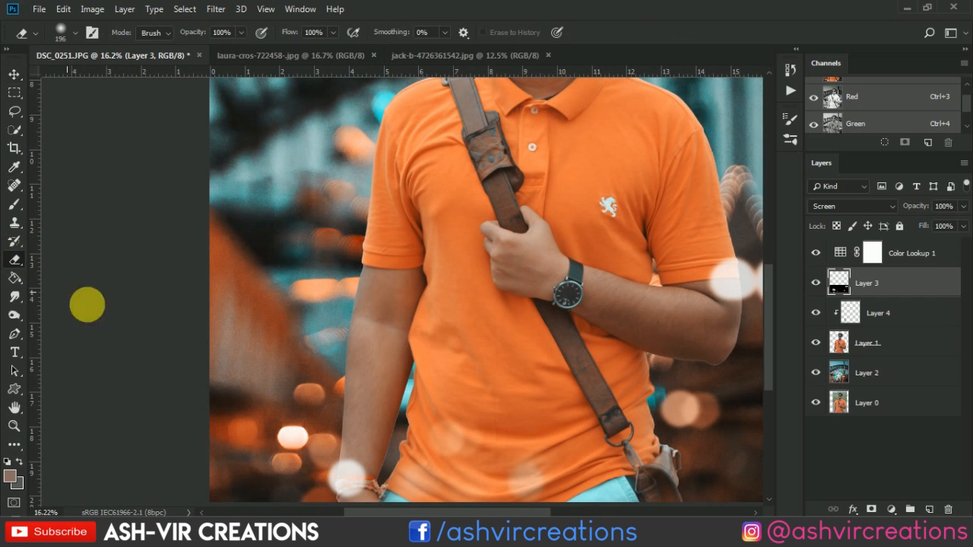
pyautogui.press(']')
pyautogui.press(']')
pyautogui.press(']')
pyautogui.press(']')
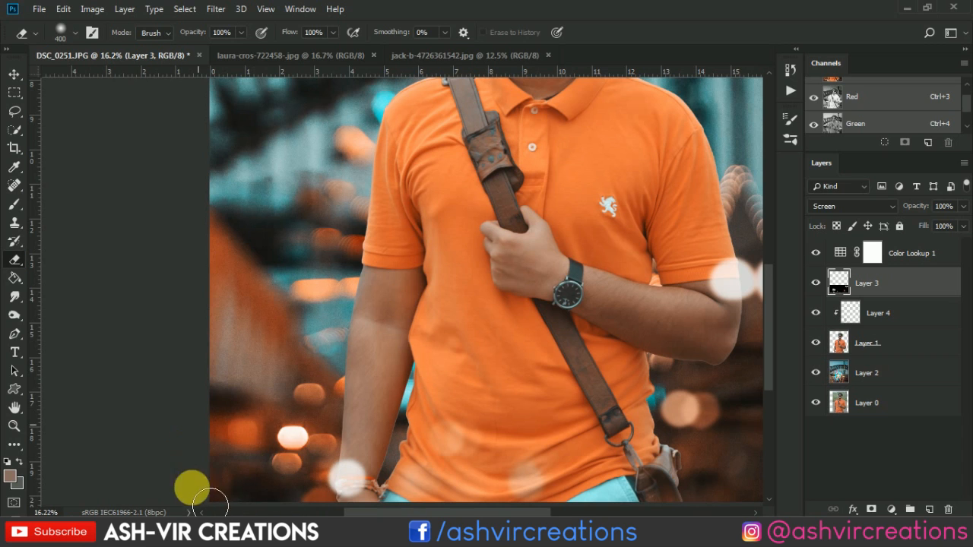
pyautogui.scroll(-3, 270, 456)
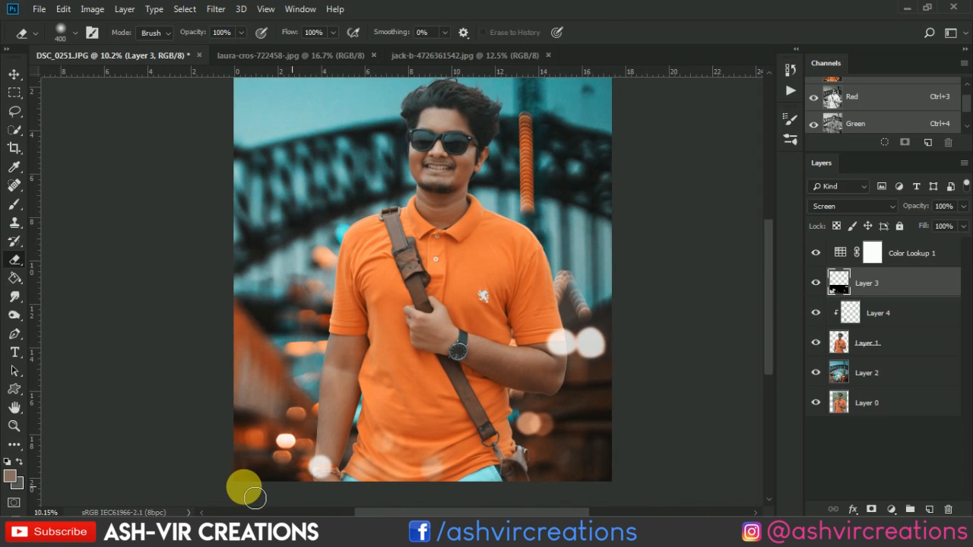
pyautogui.moveTo(248, 485)
pyautogui.mouseDown()
pyautogui.moveTo(263, 444)
pyautogui.moveTo(264, 482)
pyautogui.moveTo(273, 408)
pyautogui.moveTo(302, 428)
pyautogui.mouseUp()
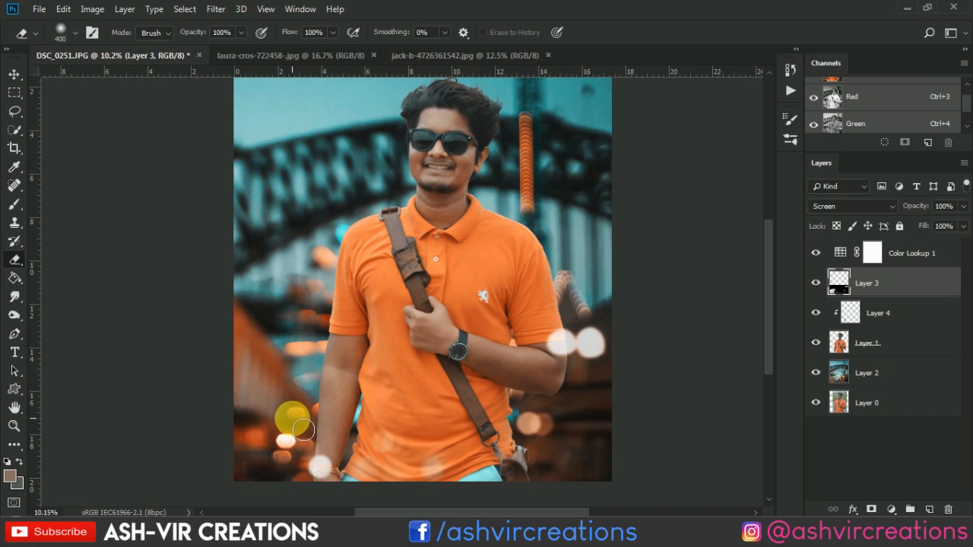
pyautogui.press('v')
# - Check the erased bokeh against the full image by repeatedly hiding and showing Layer 3, leaving it visible
pyautogui.scroll(-2, 310, 407)
pyautogui.scroll(1, 320, 404)
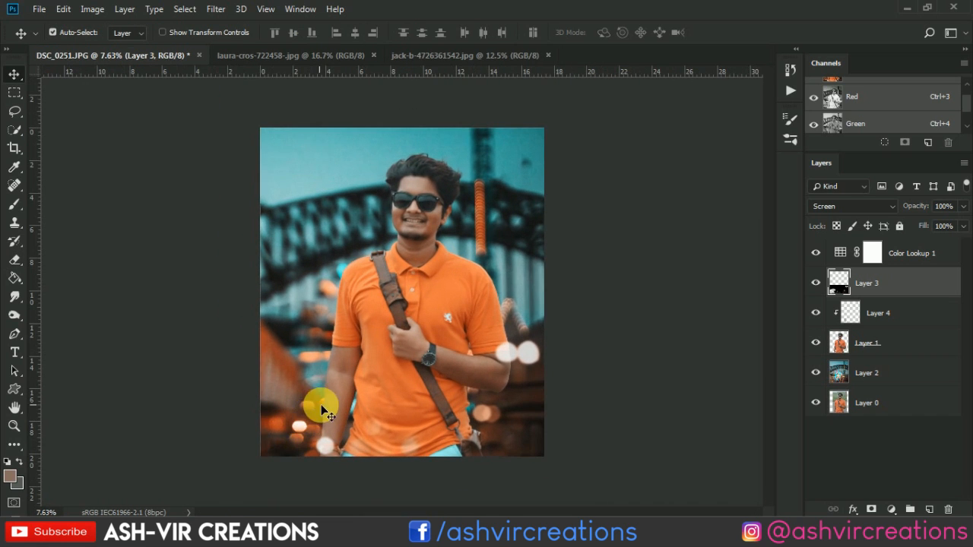
pyautogui.click(817, 282)
pyautogui.click(818, 283)
pyautogui.click(817, 283)
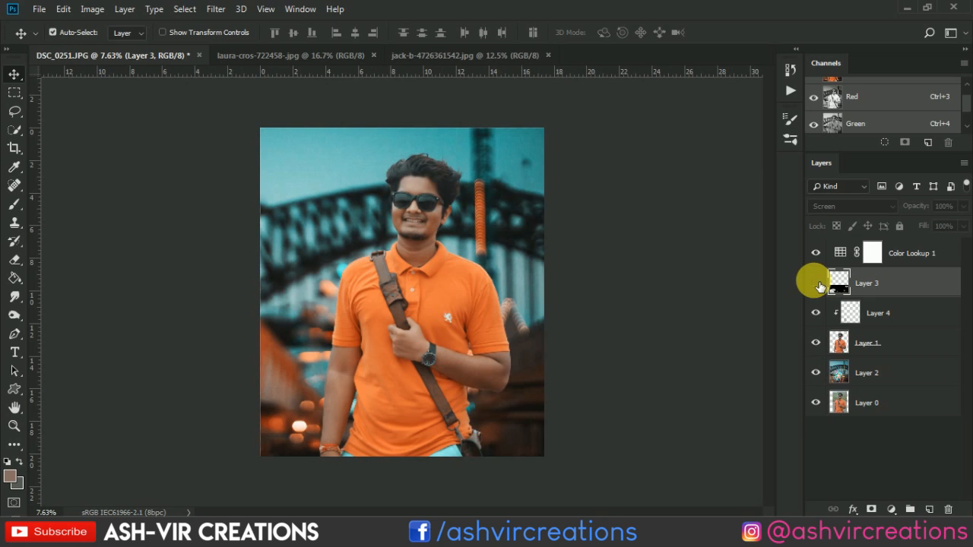
pyautogui.click(816, 283)
pyautogui.click(817, 282)
pyautogui.click(816, 283)
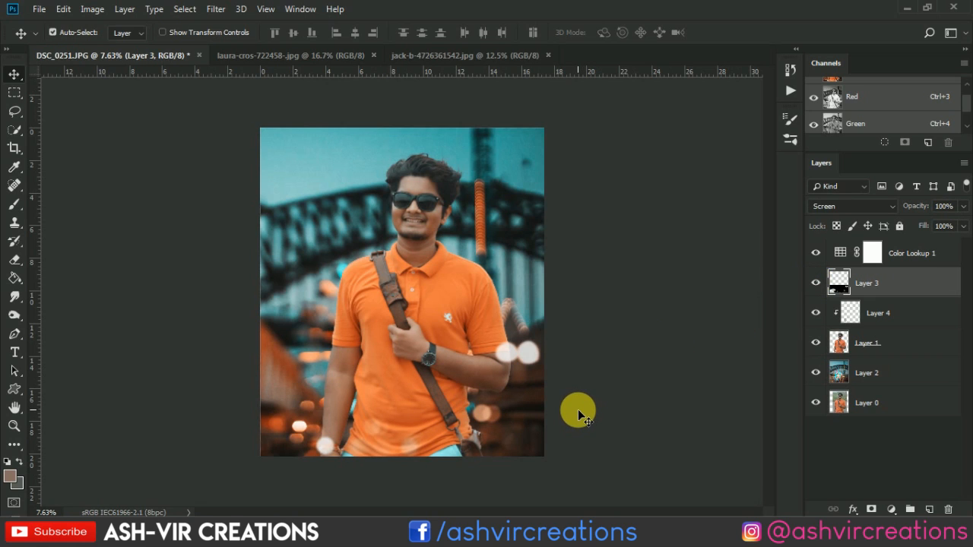
pyautogui.click(818, 283)
pyautogui.click(817, 283)
pyautogui.scroll(1, 519, 292)
# - Darken the edges of the subject's hair on Layer 1 with a 300 px Burn tool set to Midtones at 100% exposure
pyautogui.click(891, 264)
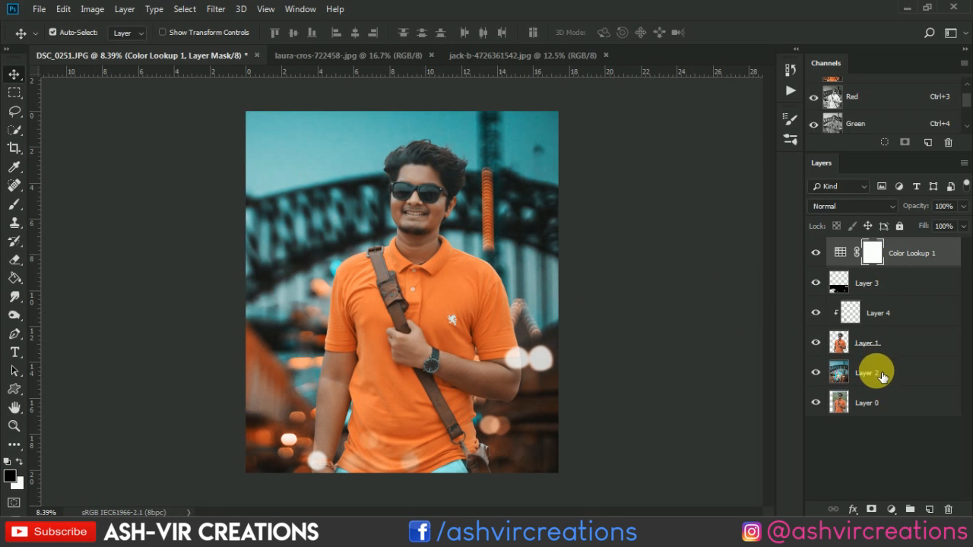
pyautogui.scroll(5, 419, 137)
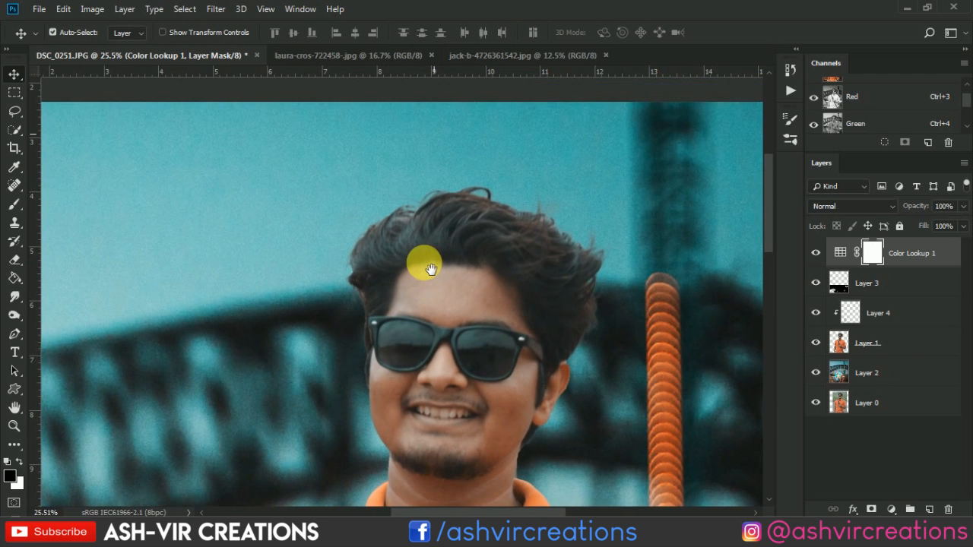
pyautogui.click(866, 343)
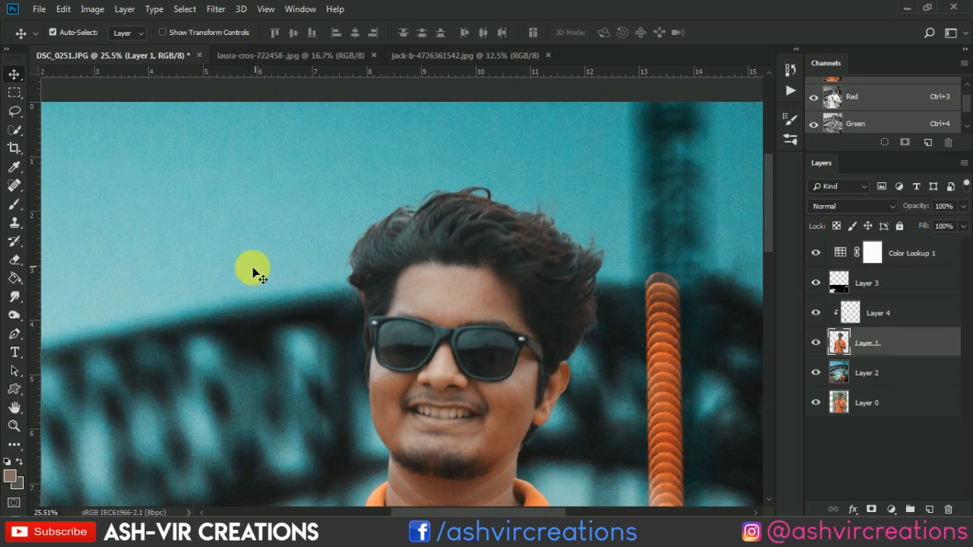
pyautogui.click(14, 315)
pyautogui.click(73, 328)
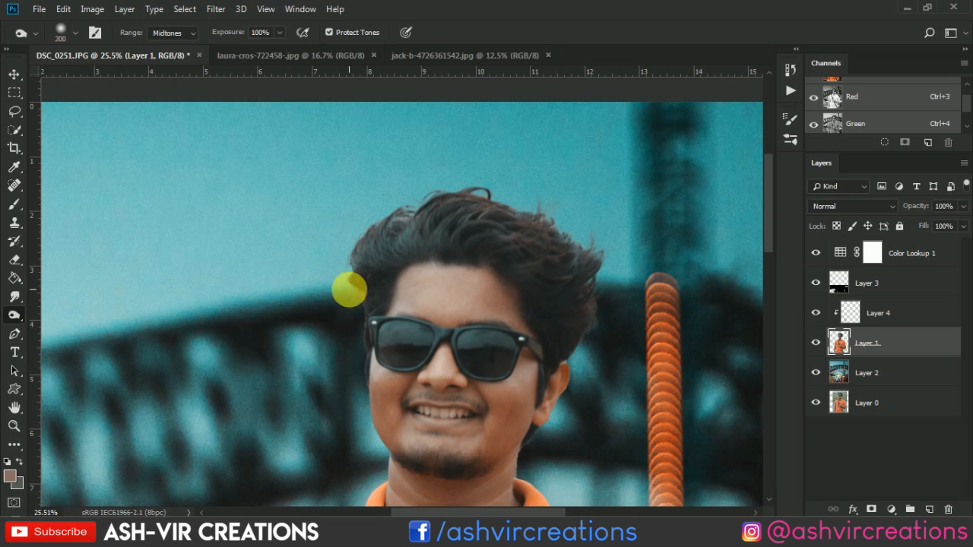
pyautogui.press(']')
pyautogui.press(']')
pyautogui.press(']')
pyautogui.moveTo(568, 229)
pyautogui.mouseDown()
pyautogui.moveTo(665, 289)
pyautogui.moveTo(631, 297)
pyautogui.moveTo(623, 363)
pyautogui.moveTo(689, 349)
pyautogui.mouseUp()
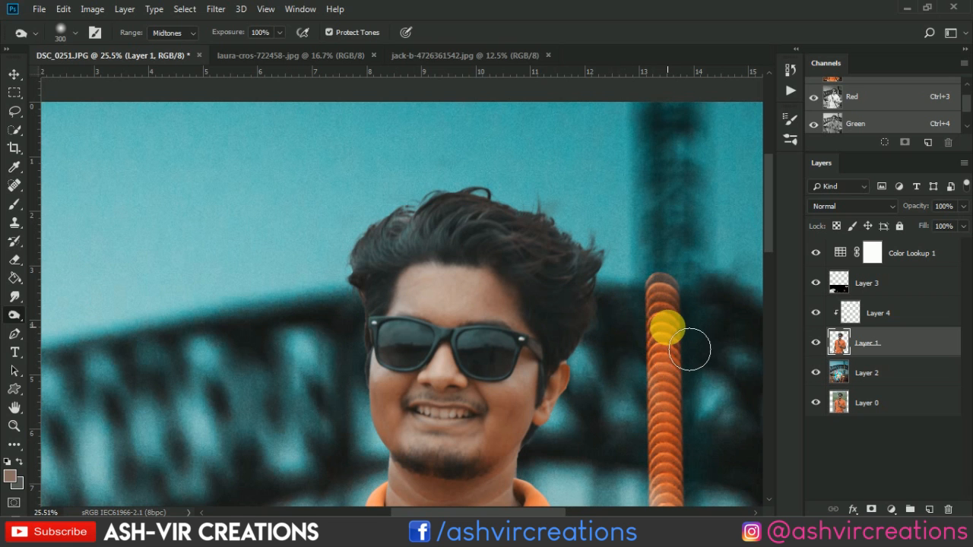
# - Burn the light fringe along the hair and temple beside the sunglasses on Layer 1 with a 100 px brush
pyautogui.scroll(4, 307, 352)
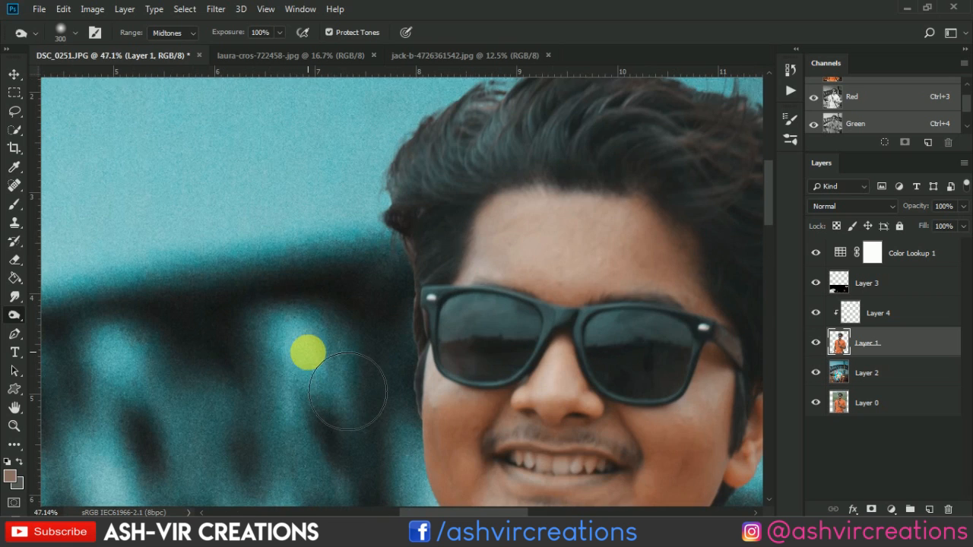
pyautogui.press('[')
pyautogui.press('[')
pyautogui.press('[')
pyautogui.press('[')
pyautogui.press('[')
pyautogui.press('[')
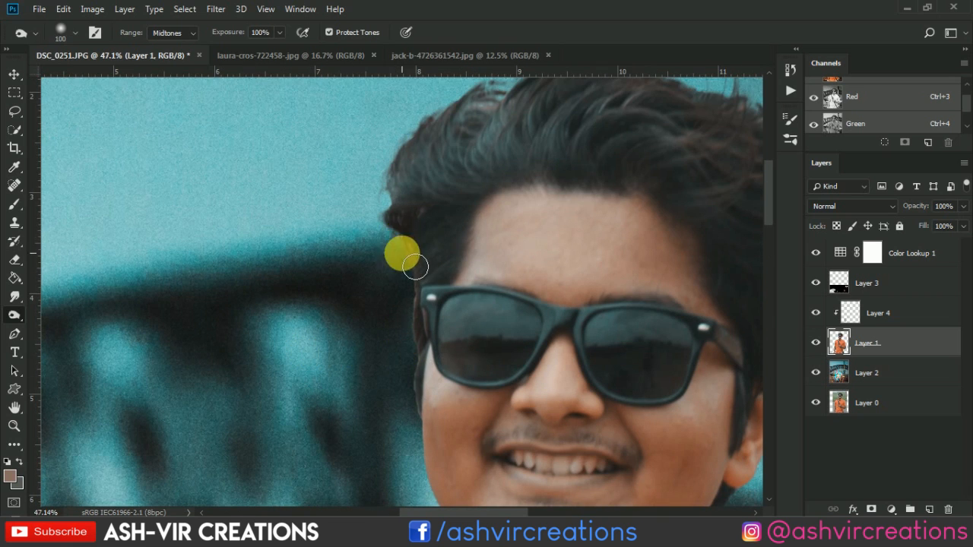
pyautogui.moveTo(416, 362)
pyautogui.mouseDown()
pyautogui.moveTo(415, 296)
pyautogui.moveTo(419, 444)
pyautogui.moveTo(415, 274)
pyautogui.mouseUp()
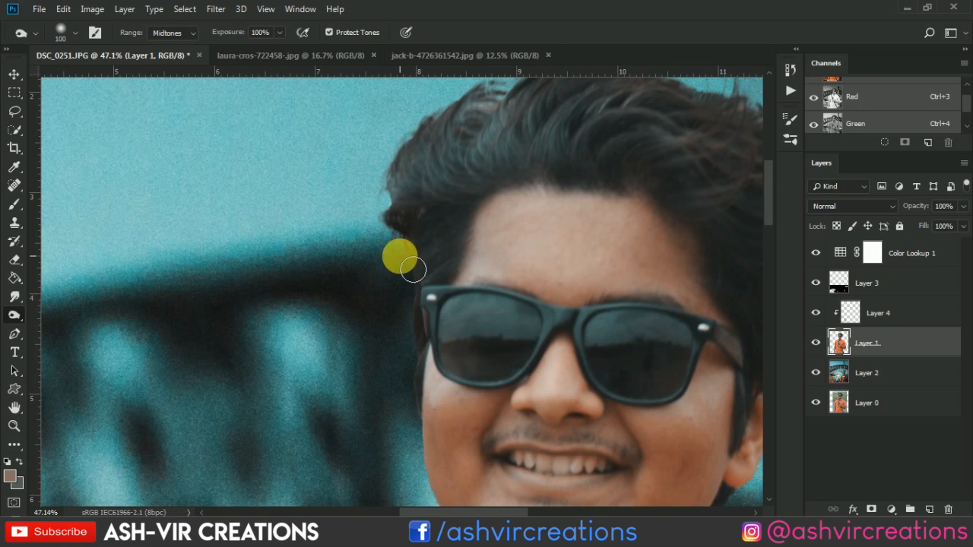
pyautogui.scroll(-3, 408, 287)
pyautogui.press('v')
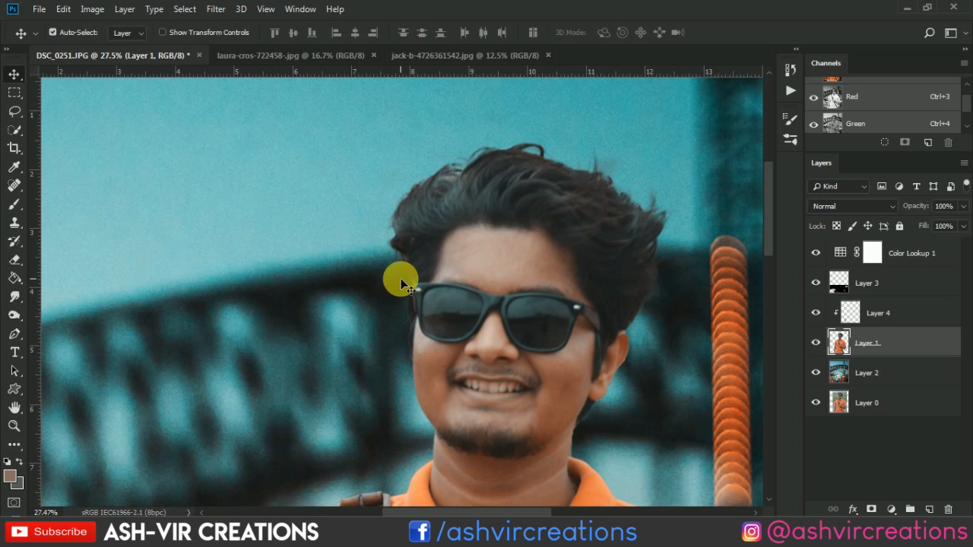
# - Merge all layers from Layer 2 up to Color Lookup 1 into one layer, keeping Layer 0 separate
pyautogui.scroll(-5, 403, 288)
pyautogui.scroll(-1, 404, 286)
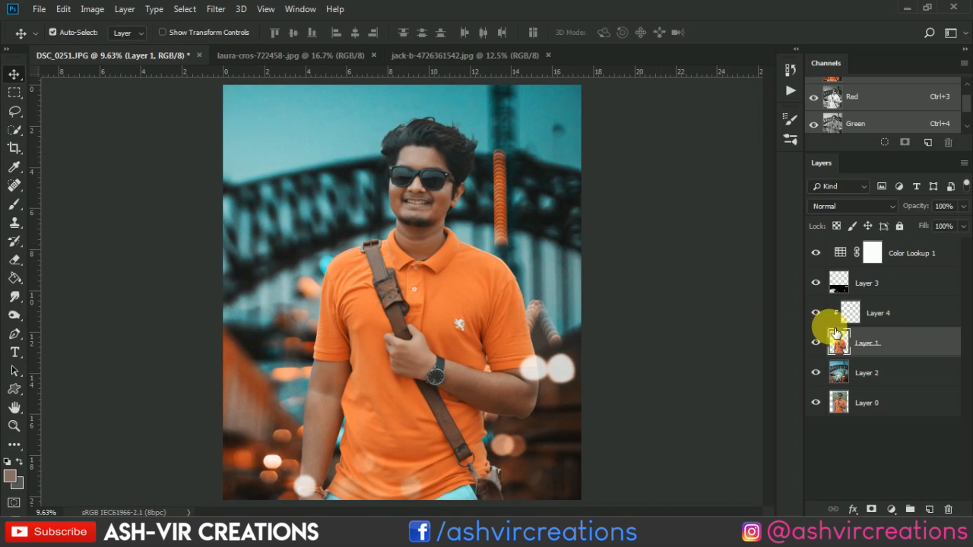
pyautogui.scroll(-1, 477, 289)
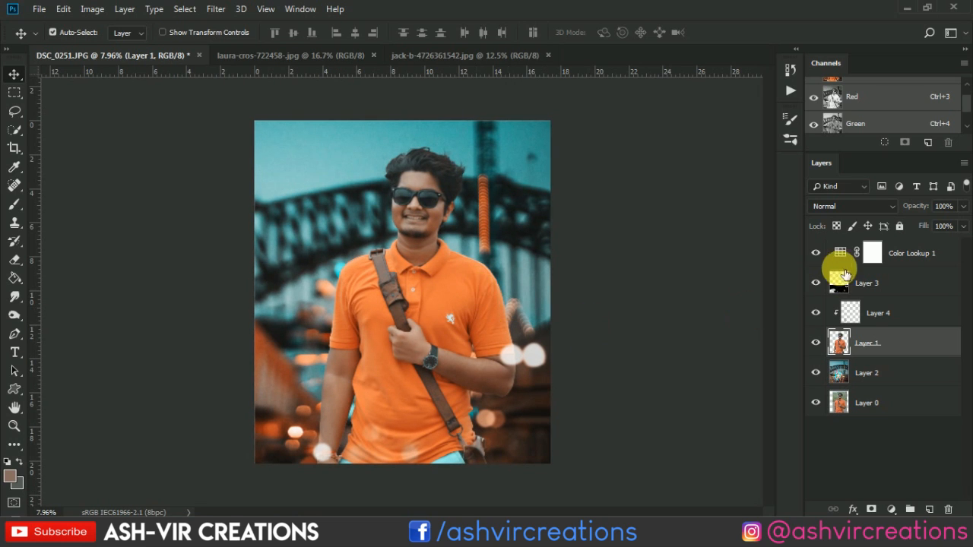
pyautogui.click(870, 374)
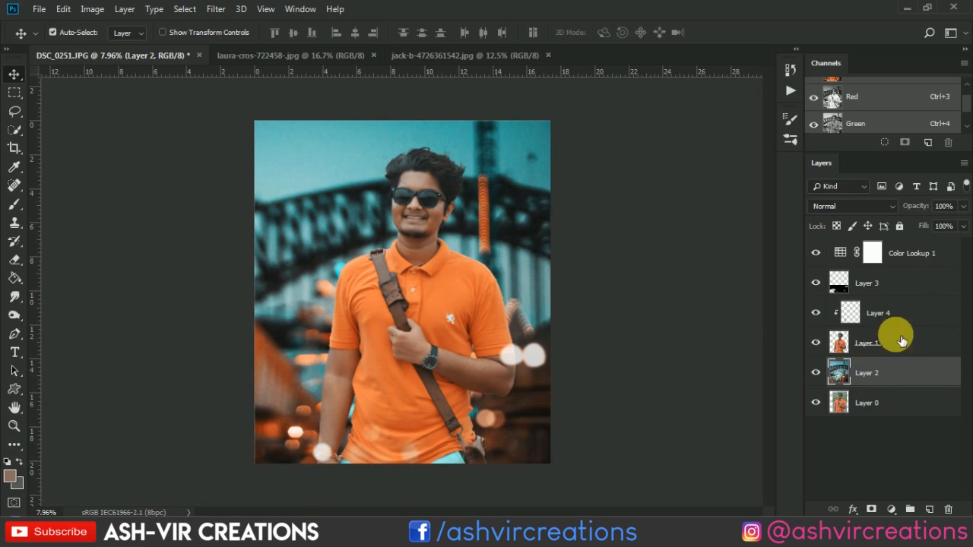
pyautogui.keyDown('shift'); pyautogui.click(920, 257); pyautogui.keyUp('shift')
pyautogui.rightClick(922, 259)
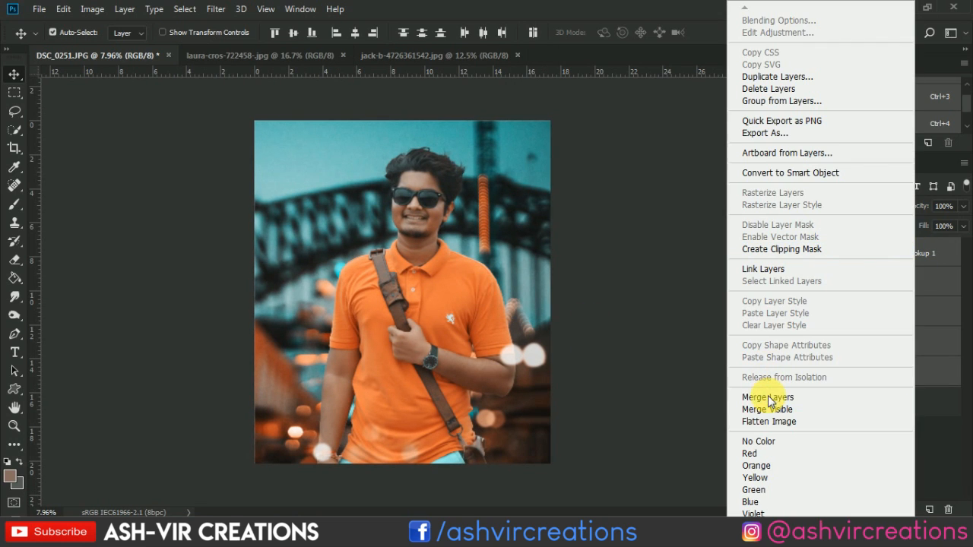
pyautogui.click(761, 397)
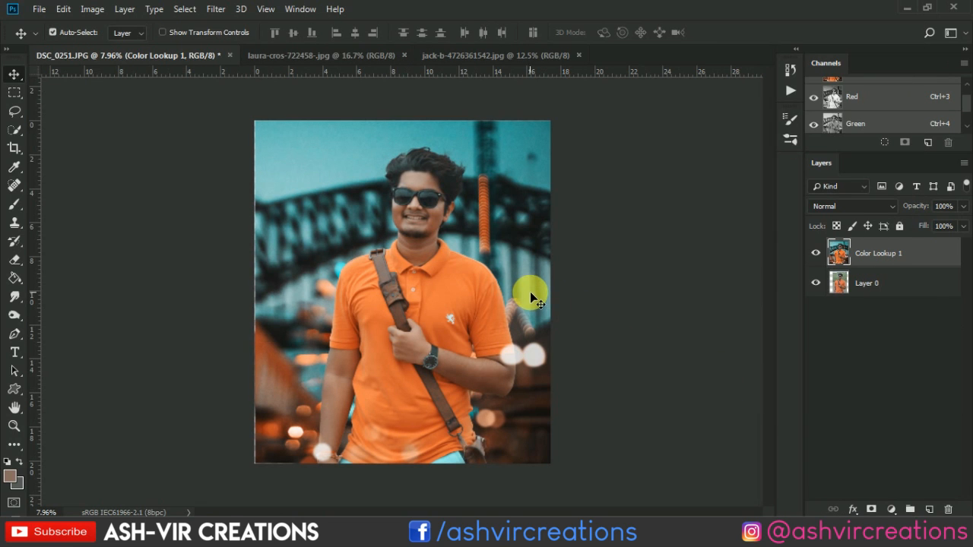
pyautogui.press('c')
pyautogui.press('v')
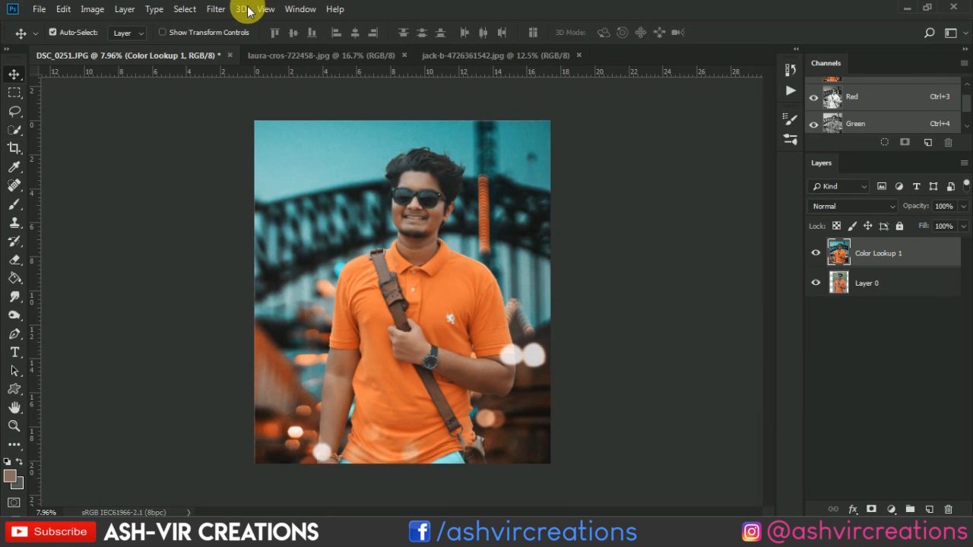
# - Open the merged layer in the Camera Raw Filter and set its temperature to -1
pyautogui.click(216, 9)
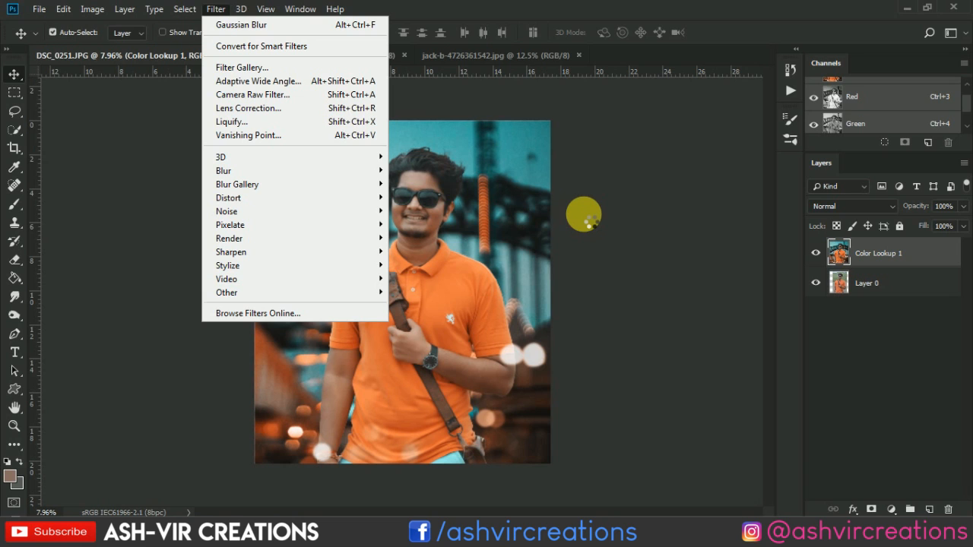
pyautogui.hotkey('shift', 'ctrl', 'a')
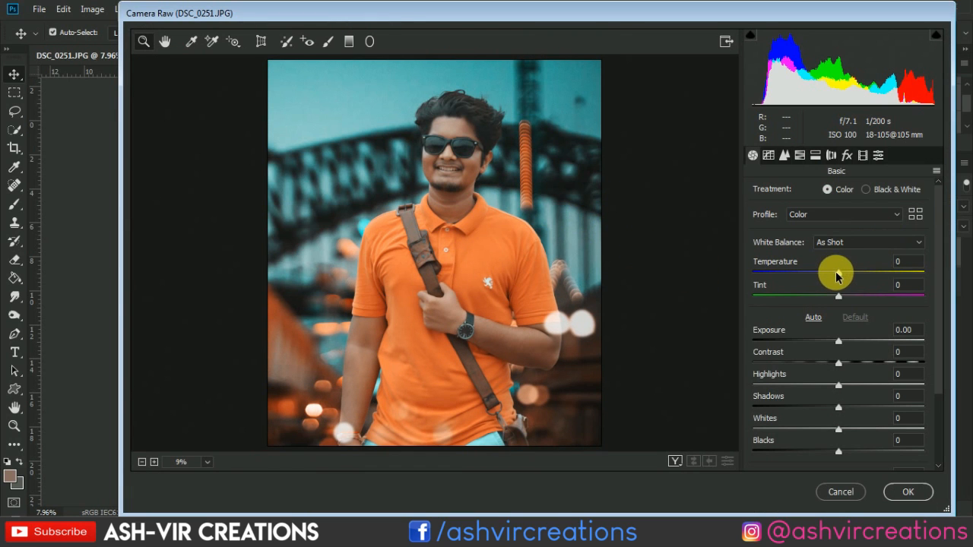
pyautogui.moveTo(837, 279); pyautogui.dragTo(834, 276)
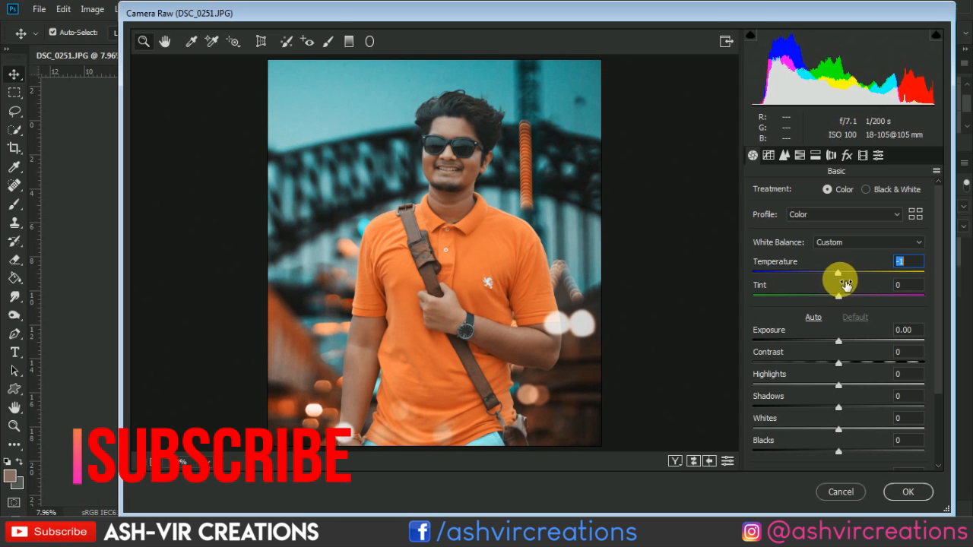
# - Set the post-crop vignetting amount to -9 with Highlight Priority style and apply the Camera Raw adjustments
pyautogui.click(847, 157)
pyautogui.moveTo(842, 339)
pyautogui.mouseDown()
pyautogui.moveTo(809, 339)
pyautogui.moveTo(827, 343)
pyautogui.mouseUp()
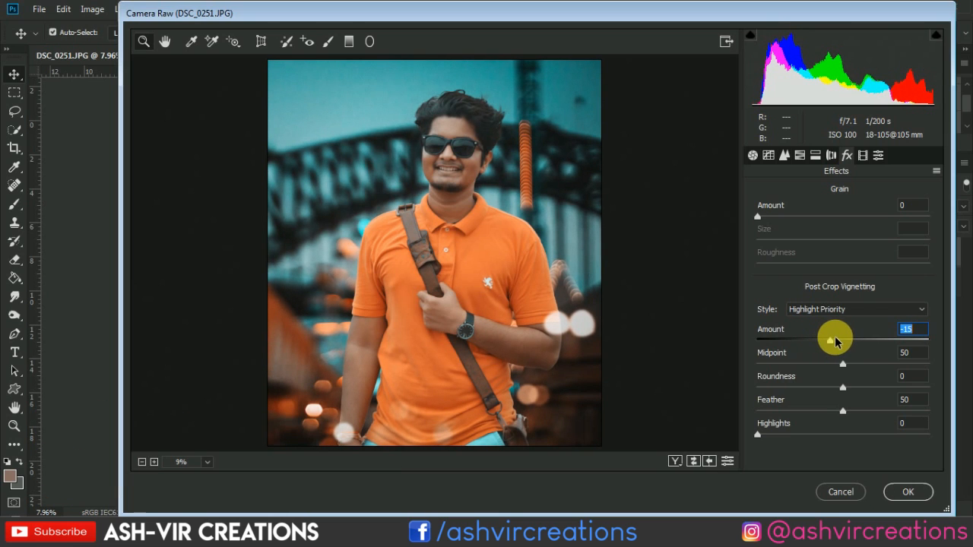
pyautogui.moveTo(832, 345); pyautogui.dragTo(837, 344)
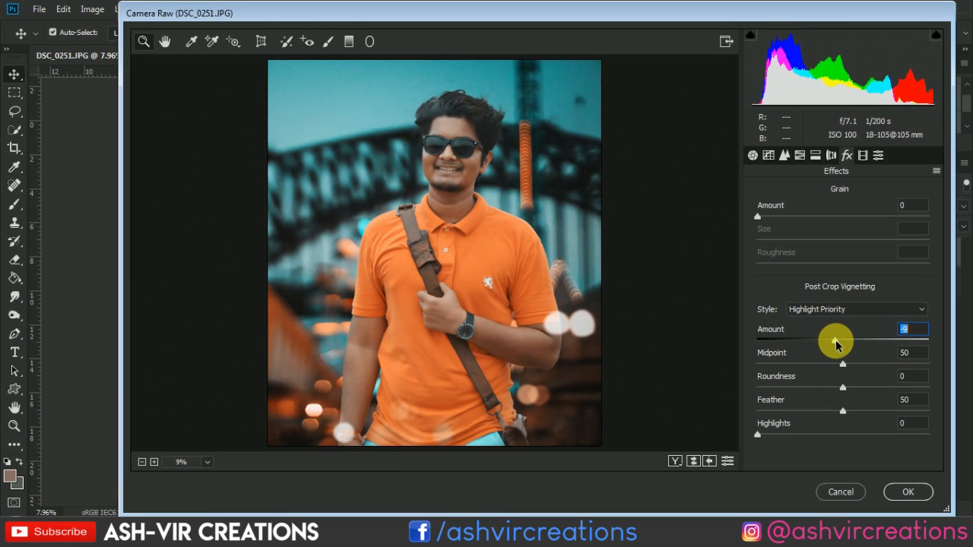
pyautogui.click(753, 156)
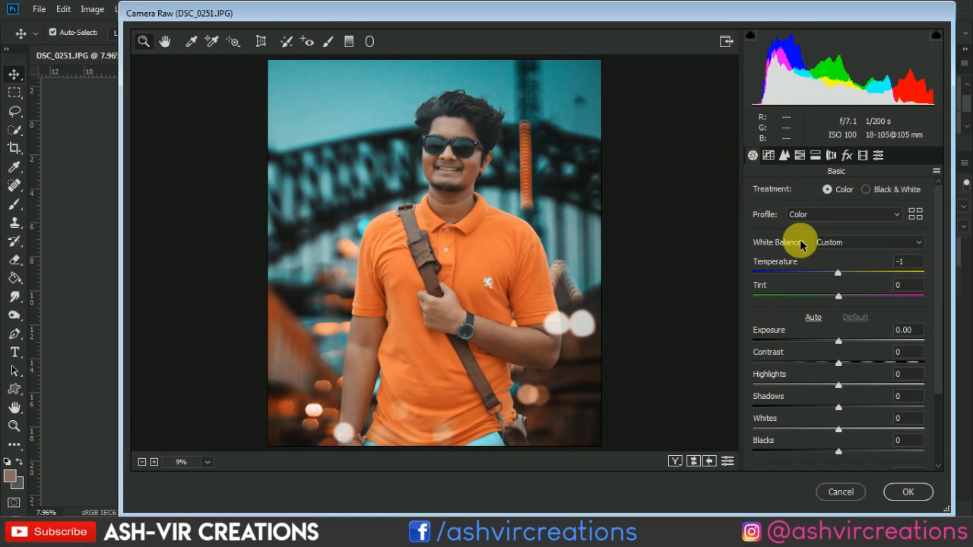
pyautogui.click(905, 493)
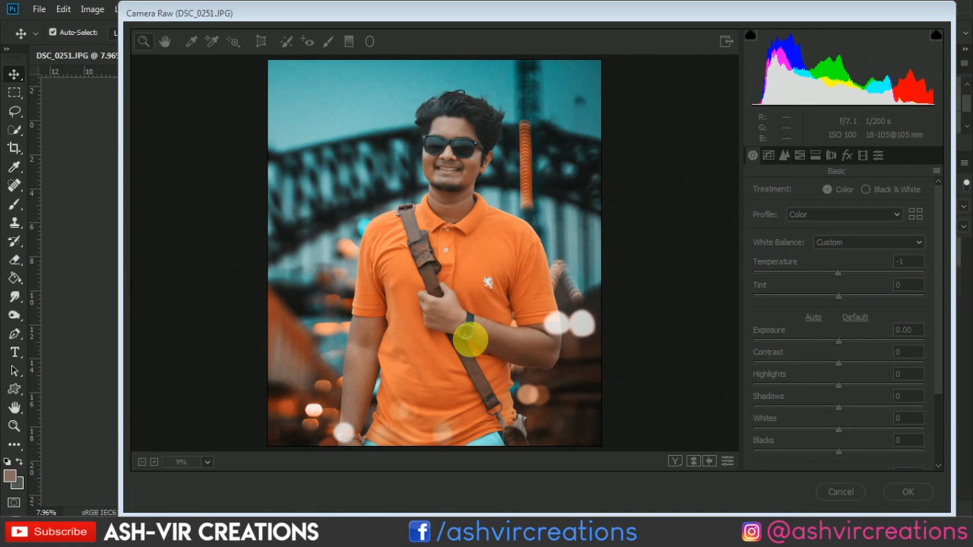
# - Compare the finished composite with the original photo, overall and up close, by repeatedly hiding and showing the merged layer, leaving it visible
pyautogui.scroll(-1, 470, 340)
pyautogui.scroll(2, 470, 340)
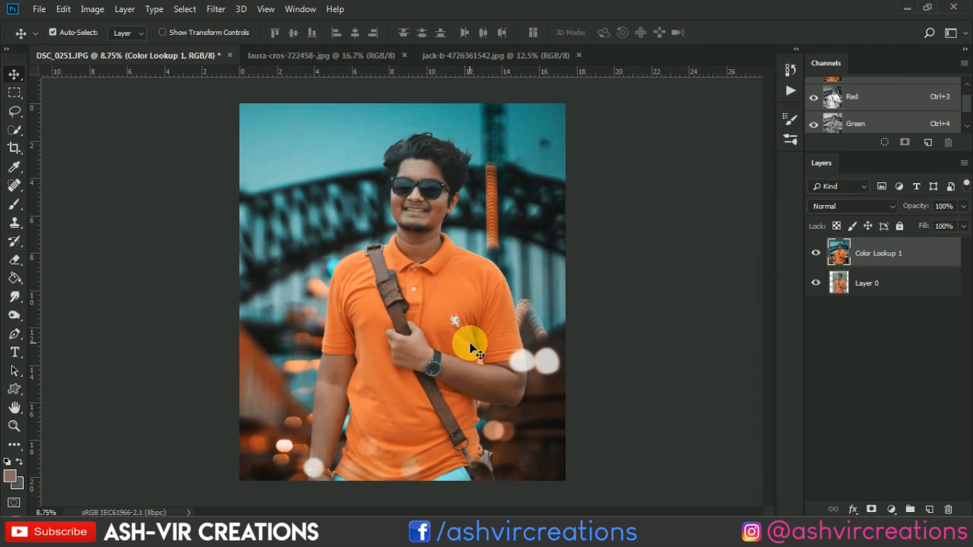
pyautogui.click(818, 255)
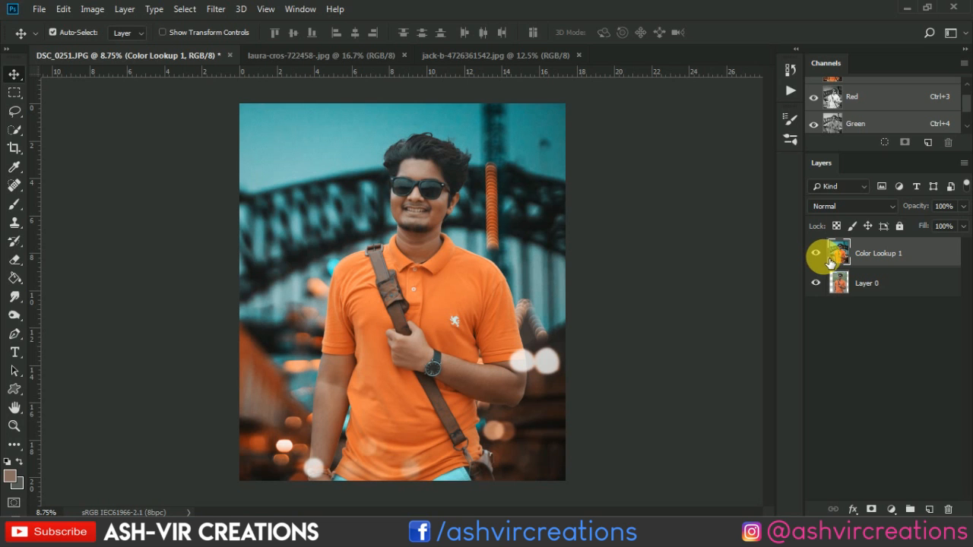
pyautogui.click(830, 261)
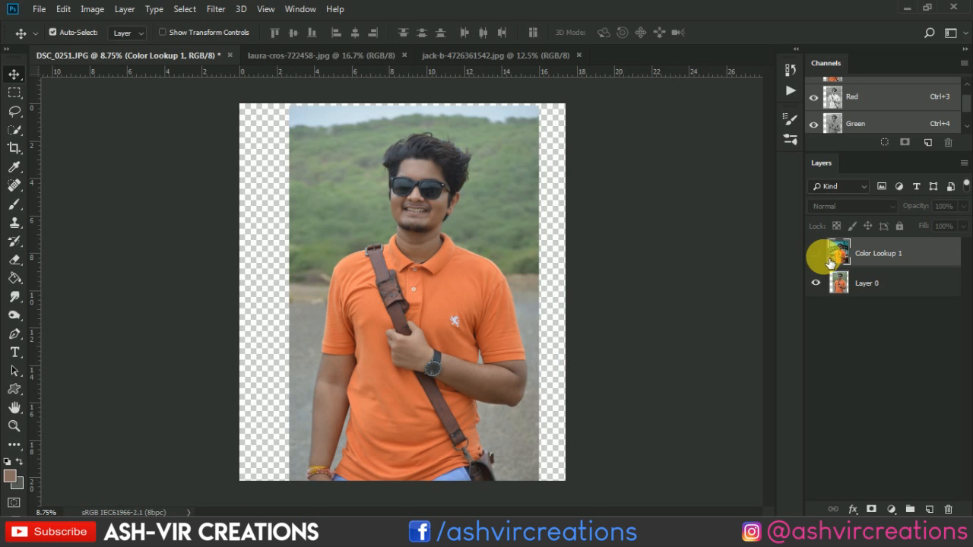
pyautogui.click(830, 260)
pyautogui.scroll(2, 543, 250)
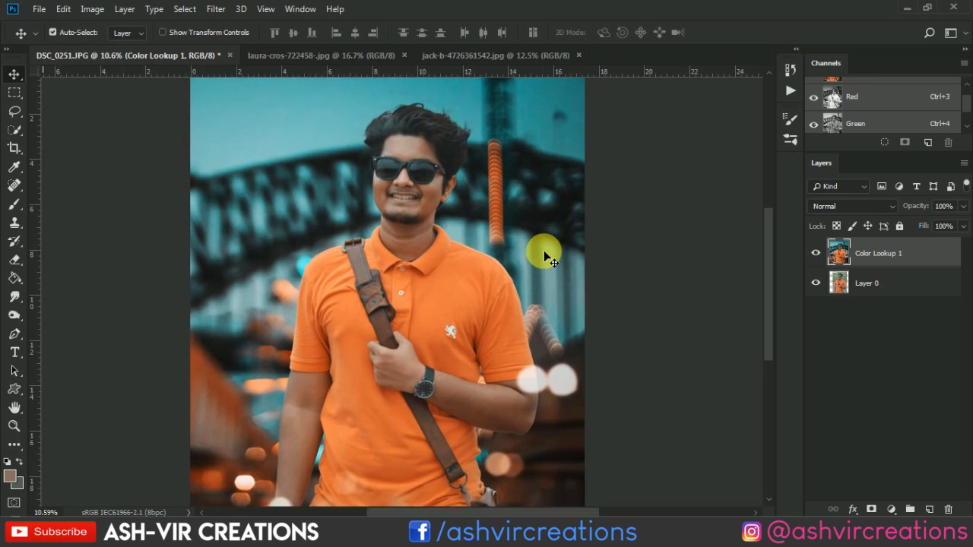
pyautogui.scroll(3, 544, 250)
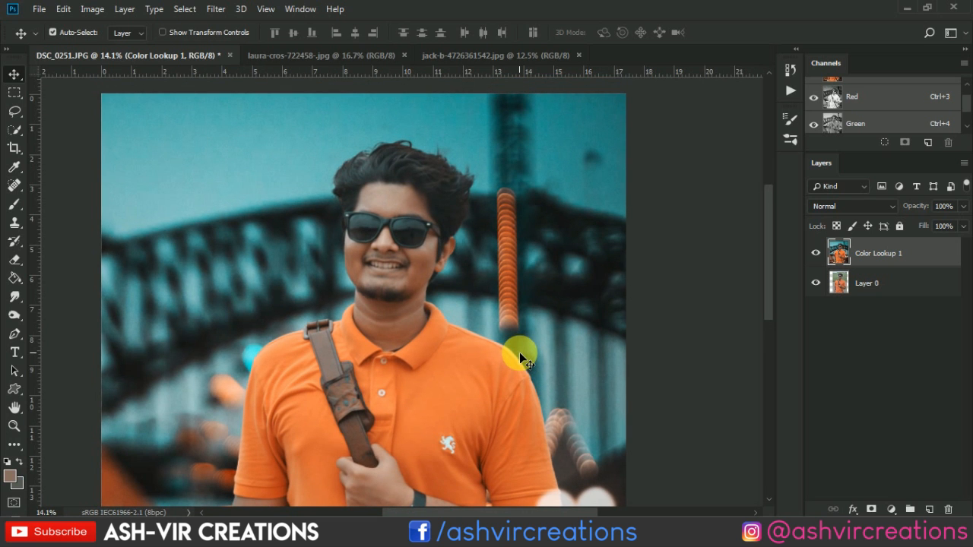
pyautogui.moveTo(520, 352); pyautogui.dragTo(617, 330)
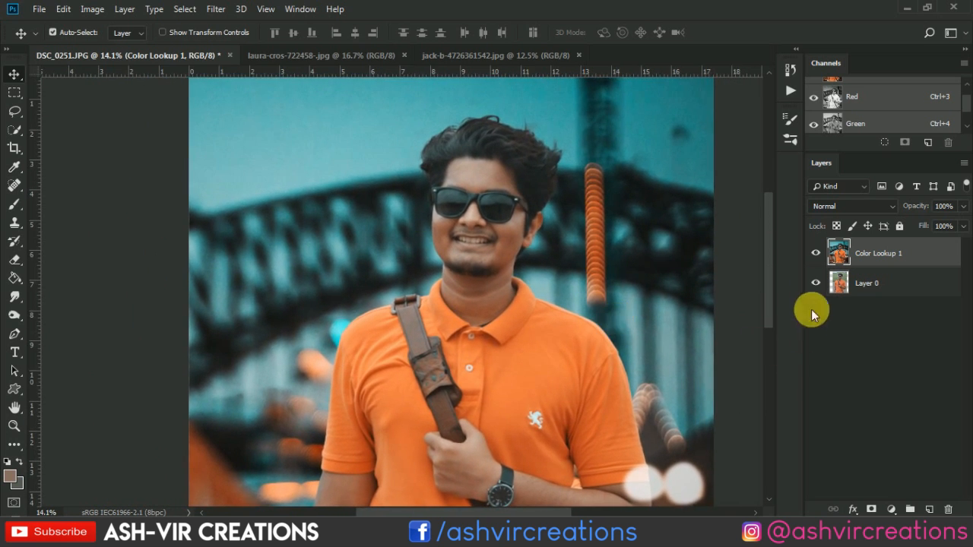
pyautogui.click(817, 253)
pyautogui.click(826, 254)
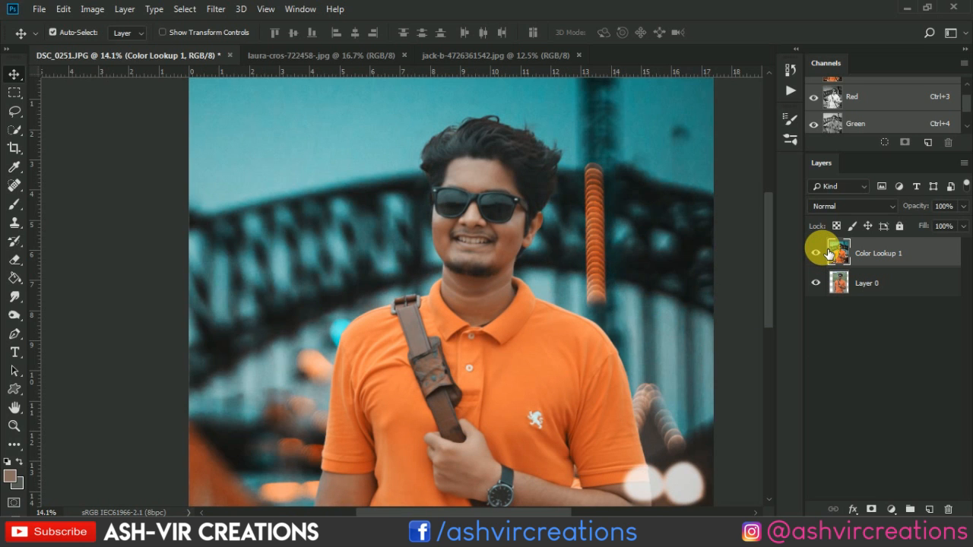
pyautogui.click(816, 254)
pyautogui.click(822, 249)
pyautogui.scroll(3, 460, 67)
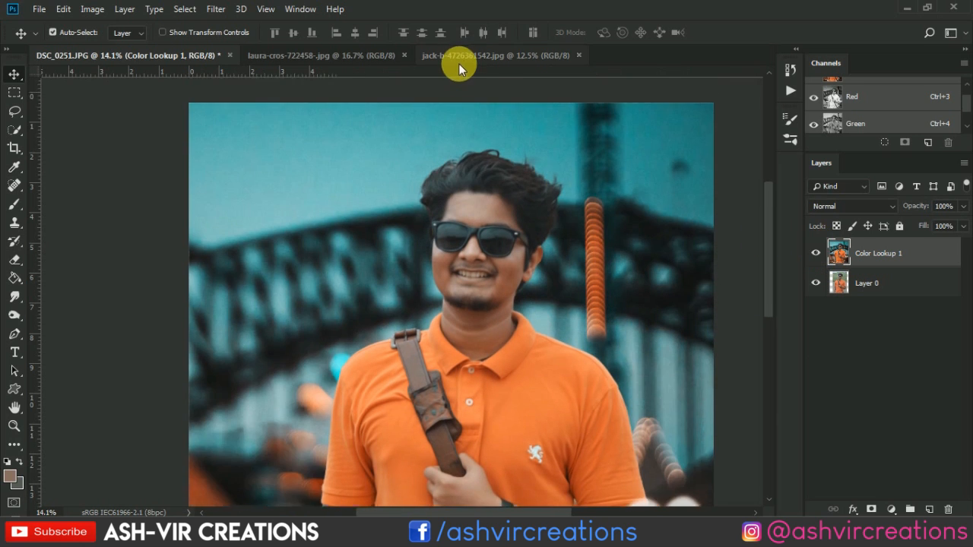
pyautogui.scroll(3, 487, 247)
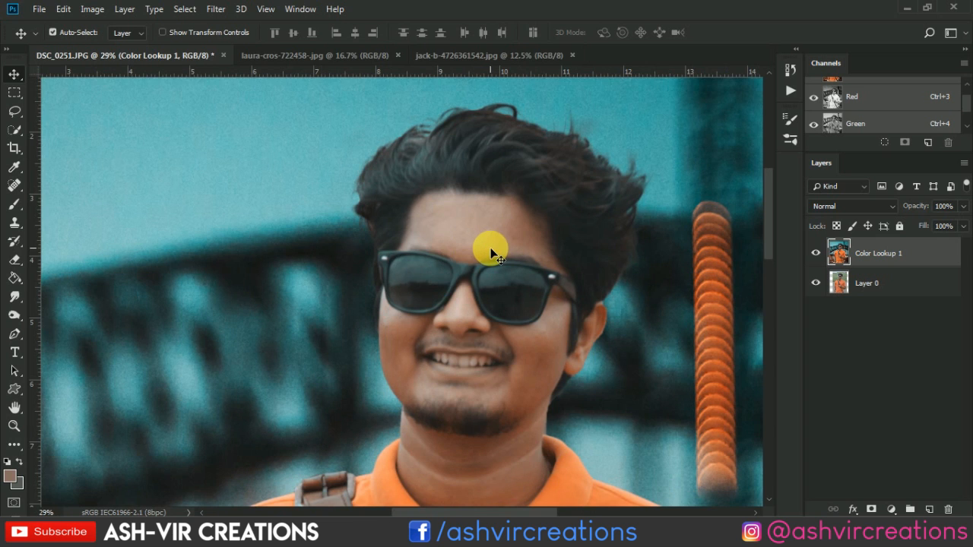
pyautogui.scroll(-3, 490, 250)
pyautogui.click(816, 254)
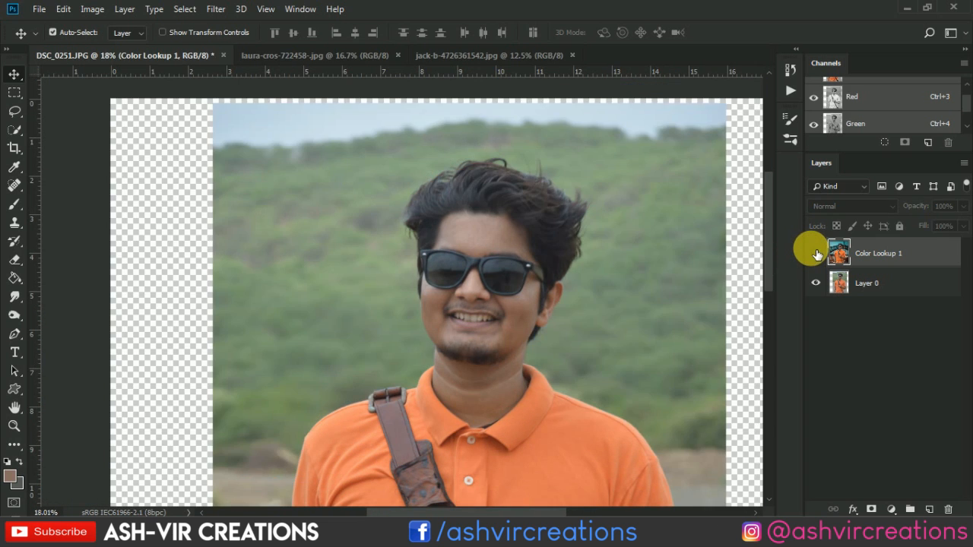
pyautogui.click(816, 254)
pyautogui.click(816, 254)
pyautogui.click(816, 253)
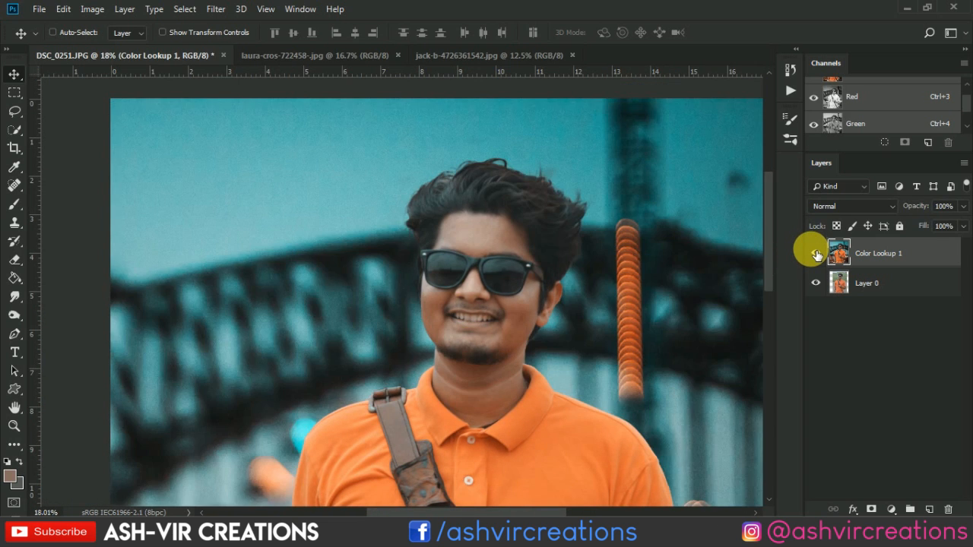
pyautogui.hotkey('ctrl', '0')
pyautogui.scroll(-2, 647, 268)
pyautogui.scroll(1, 647, 268)
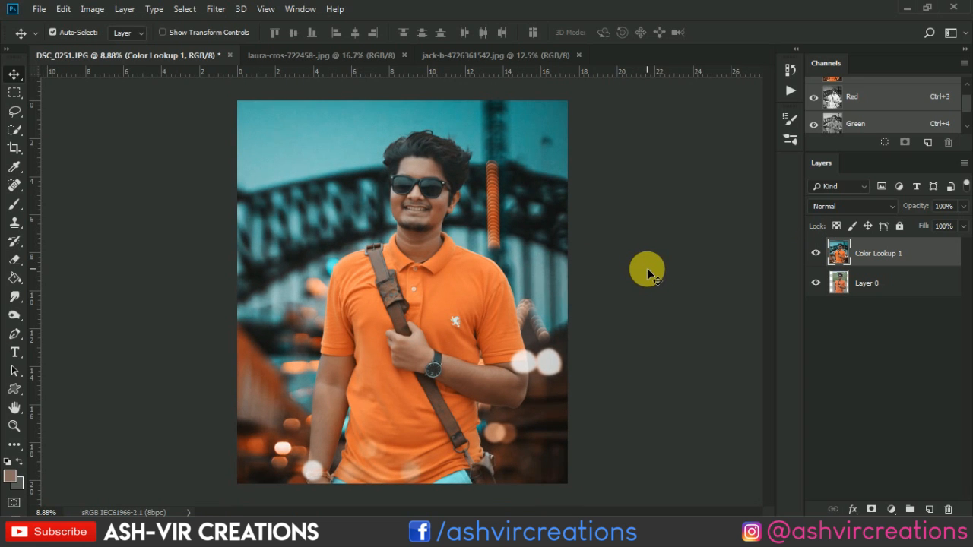